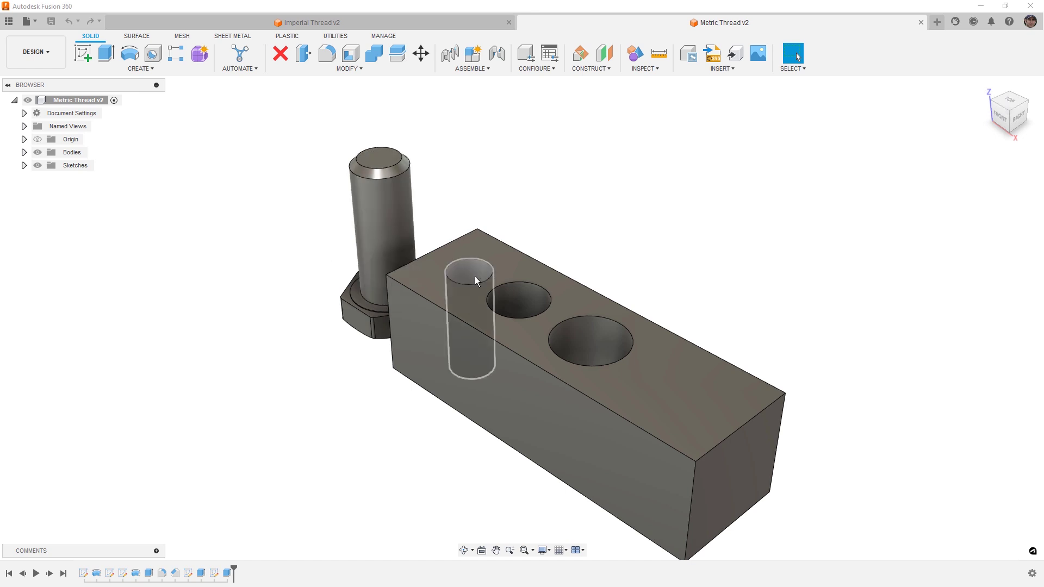
# Start an ISO Metric M8x1.25 thread on the bolt's cylindrical shank, viewed from the front, with real modeled geometry.
pyautogui.click(156, 70)
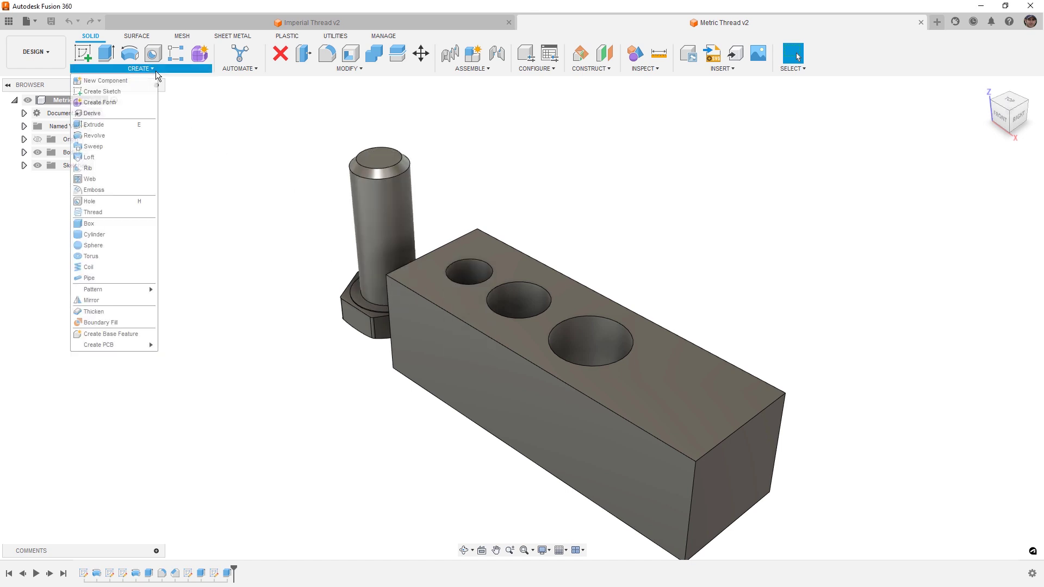
pyautogui.click(109, 217)
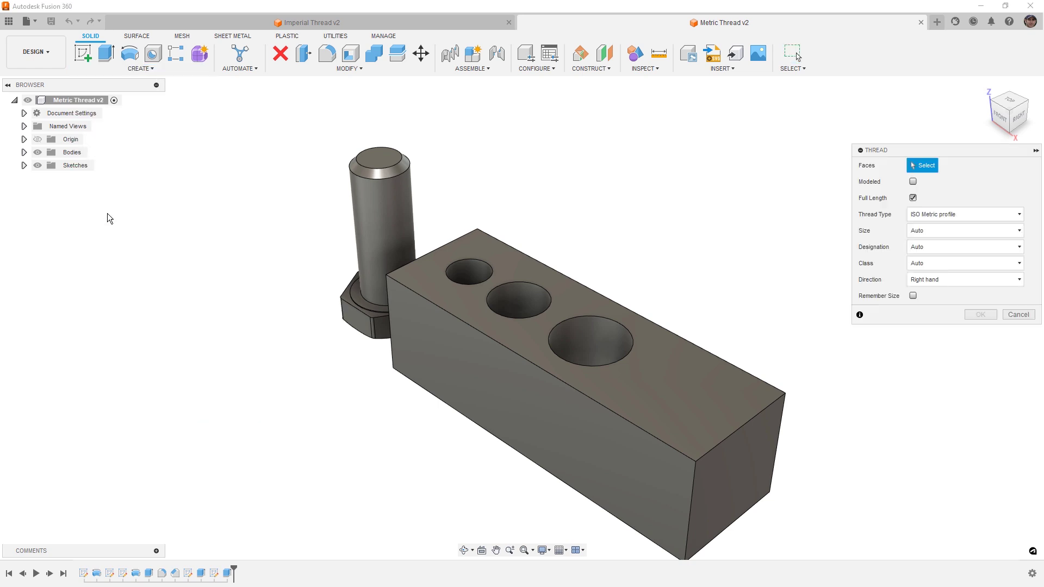
pyautogui.click(391, 211)
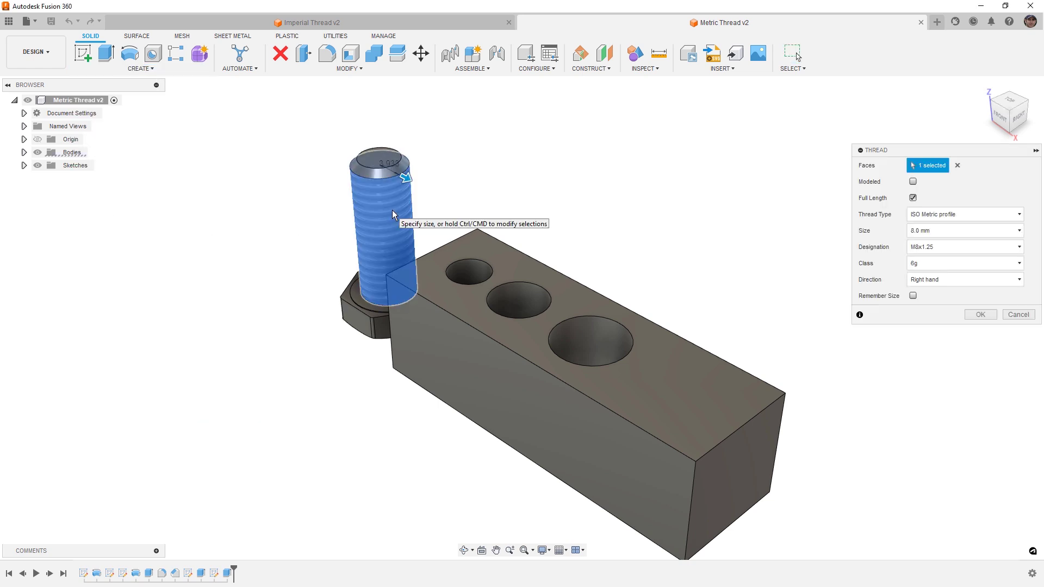
pyautogui.click(1001, 116)
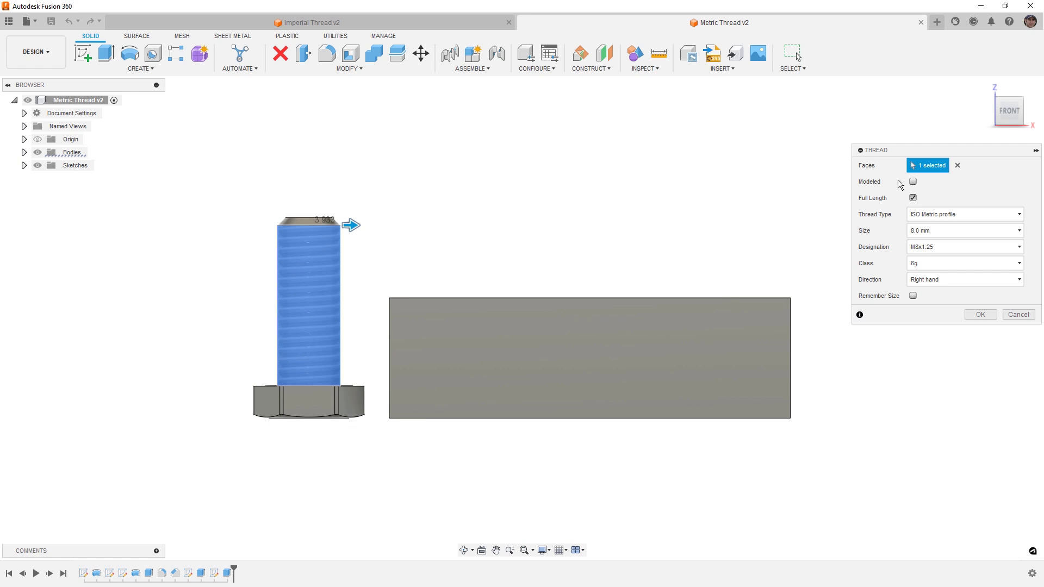
pyautogui.click(913, 182)
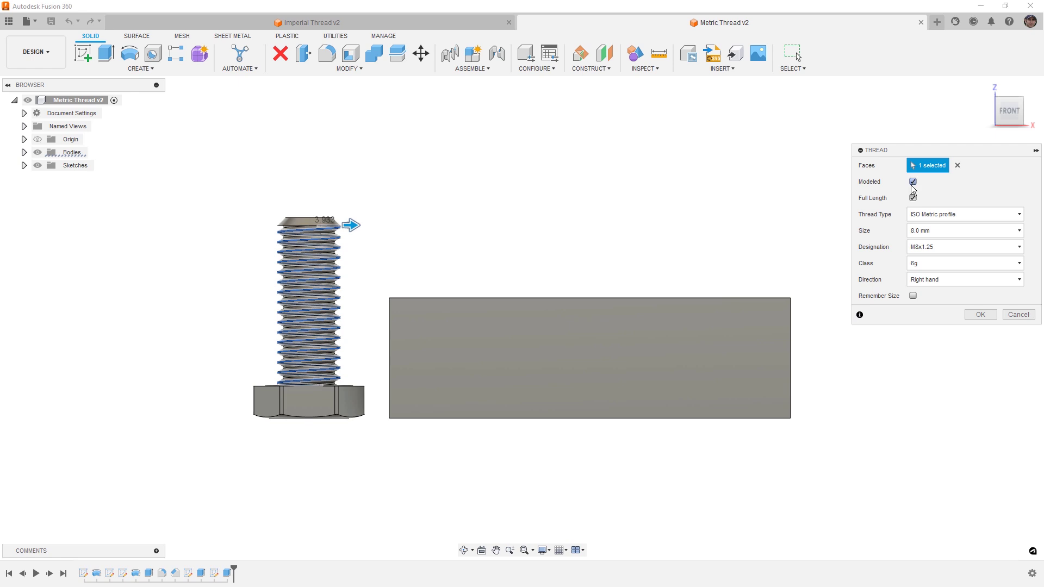
# Limit the bolt thread to a length of 14 mm instead of full length and review the available thread types.
pyautogui.click(914, 198)
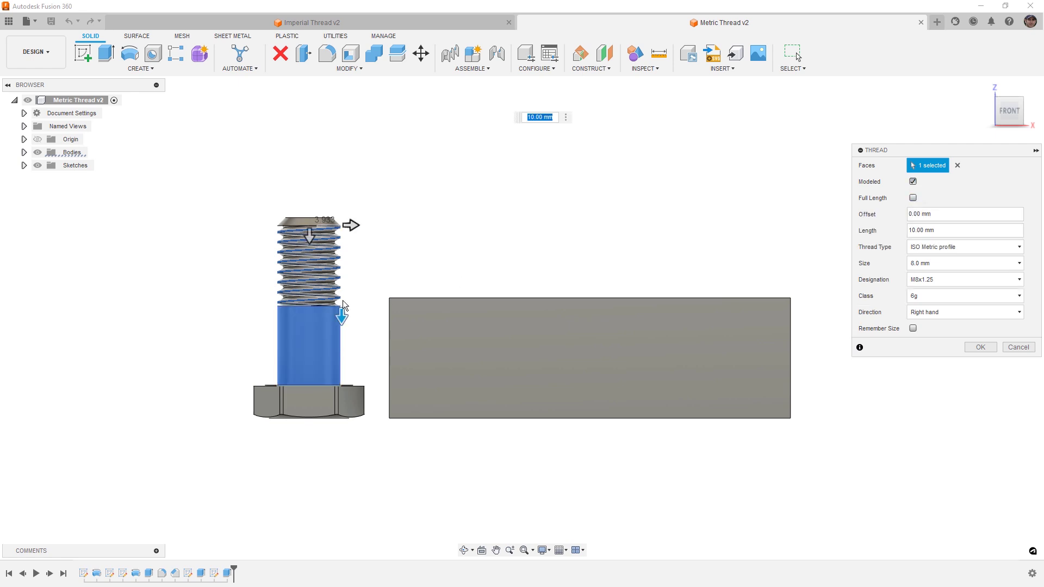
pyautogui.moveTo(342, 311); pyautogui.dragTo(344, 348)
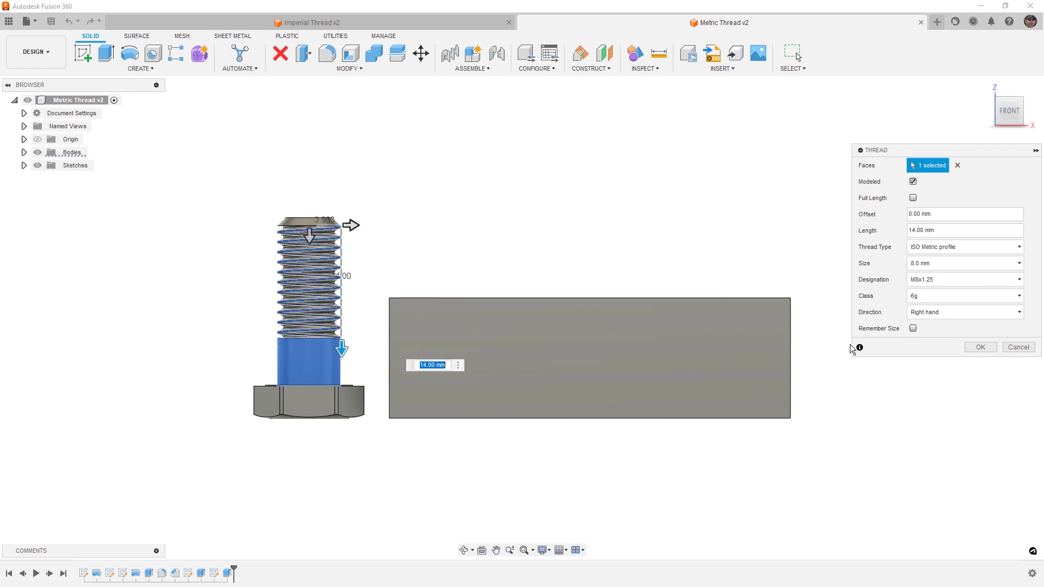
pyautogui.click(964, 246)
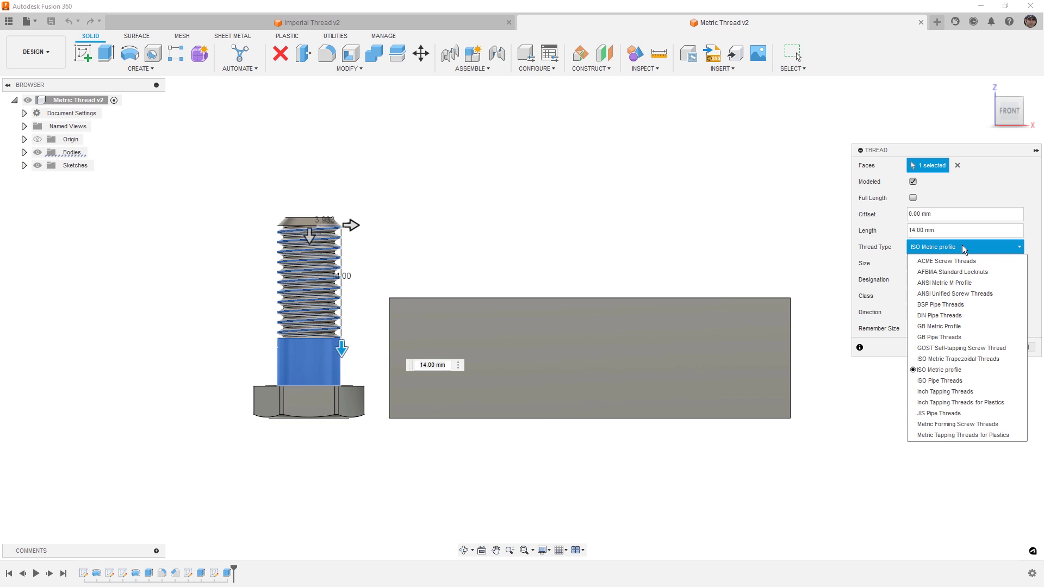
pyautogui.click(962, 248)
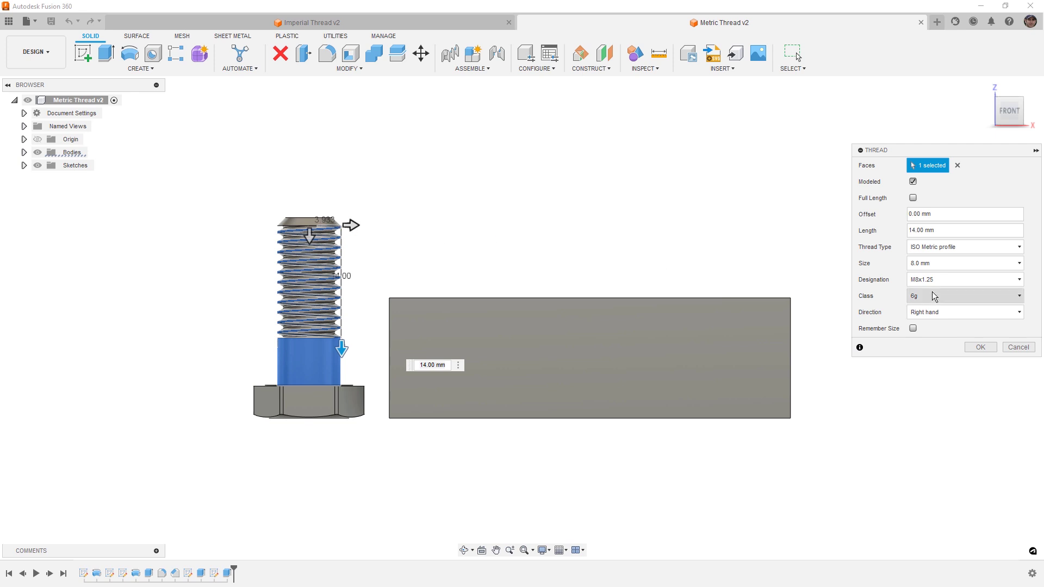
# Try the 6.0 mm thread size on the bolt shank and return it to 8.0 mm.
pyautogui.click(977, 266)
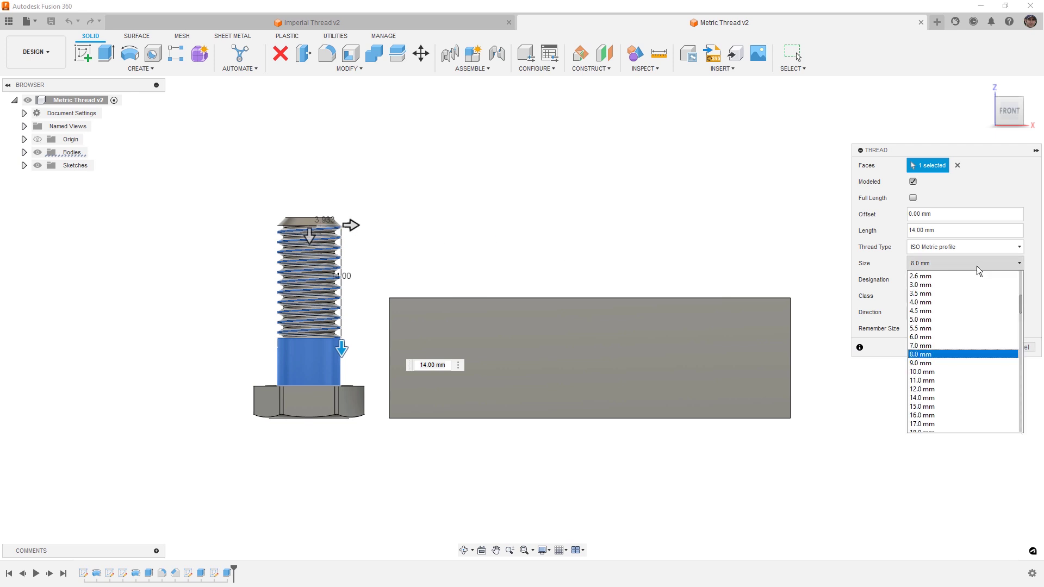
pyautogui.click(930, 338)
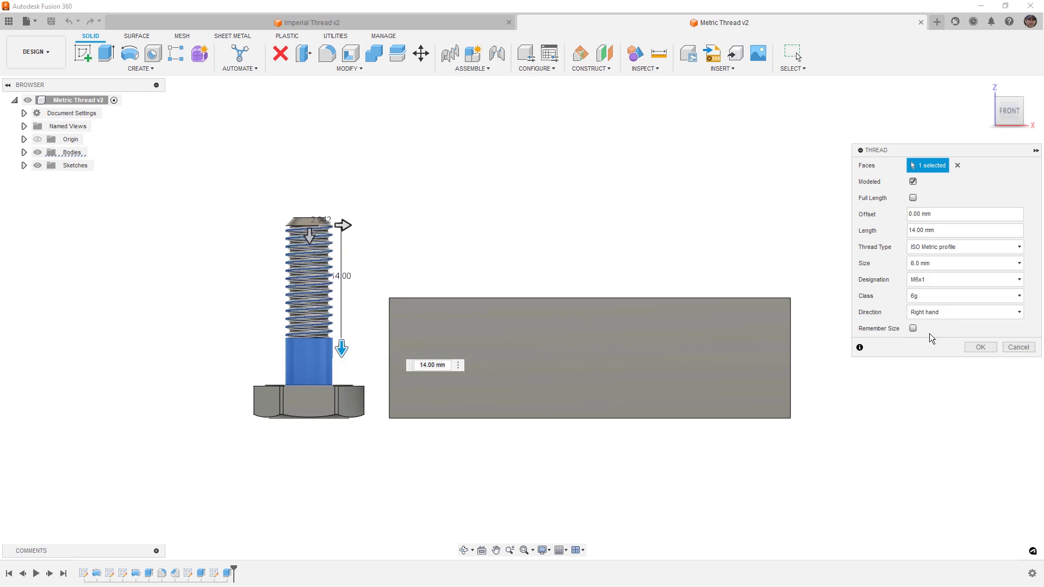
pyautogui.click(955, 263)
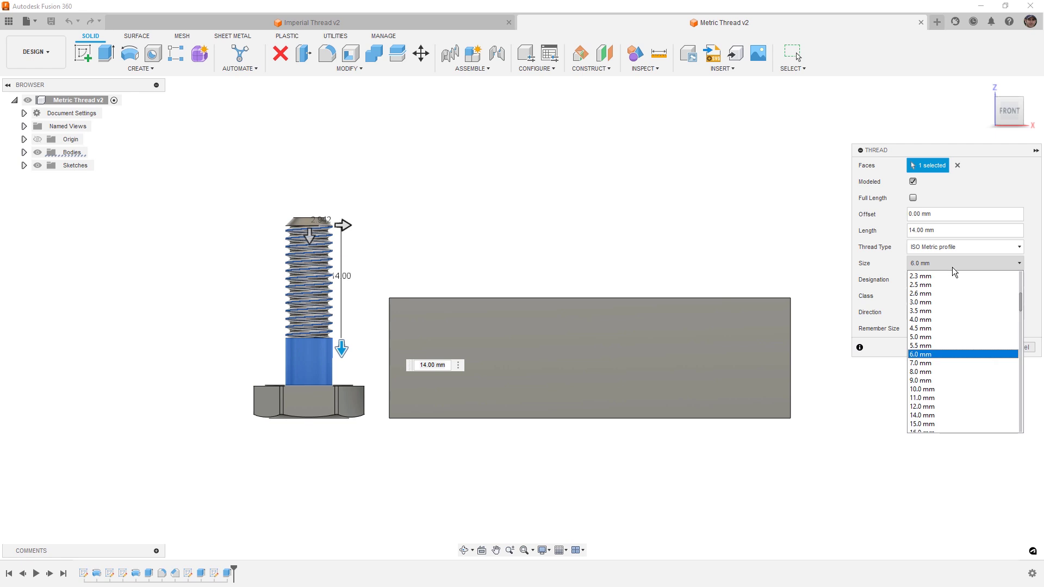
pyautogui.click(939, 372)
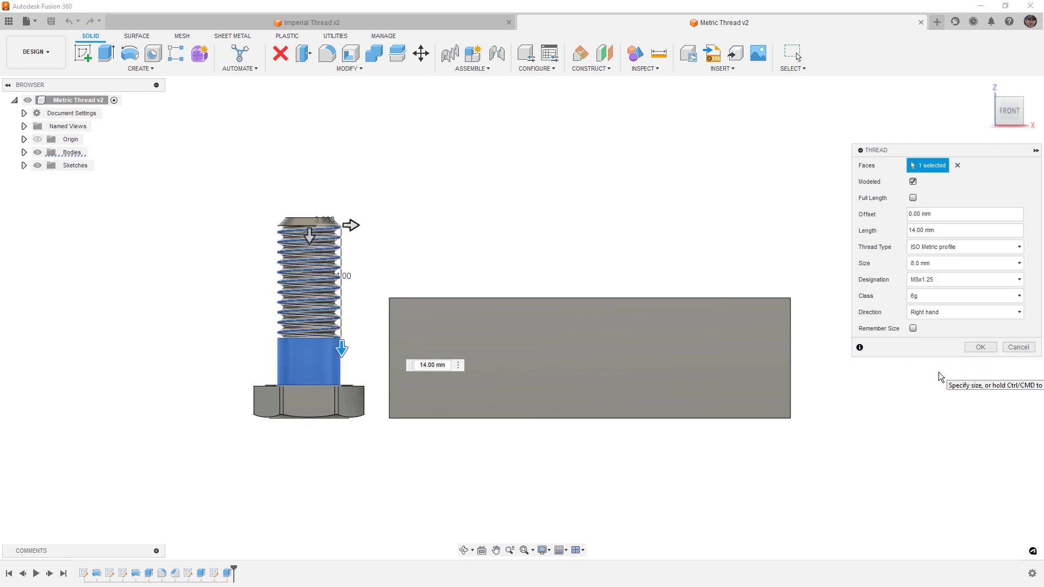
# Compare the M8x1, M8x1.25 and M8x0.5 designations on the bolt thread.
pyautogui.click(946, 279)
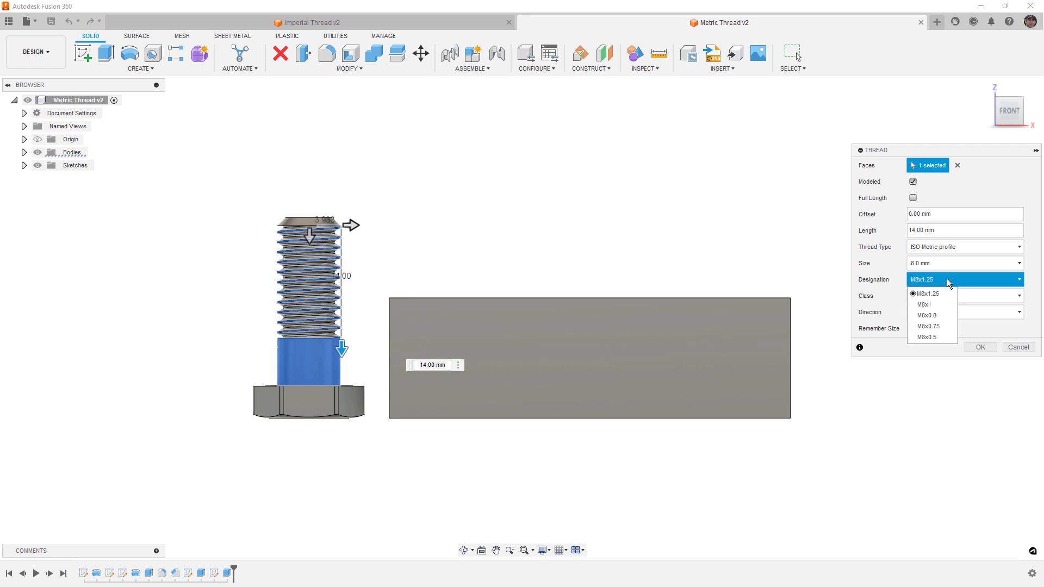
pyautogui.click(933, 304)
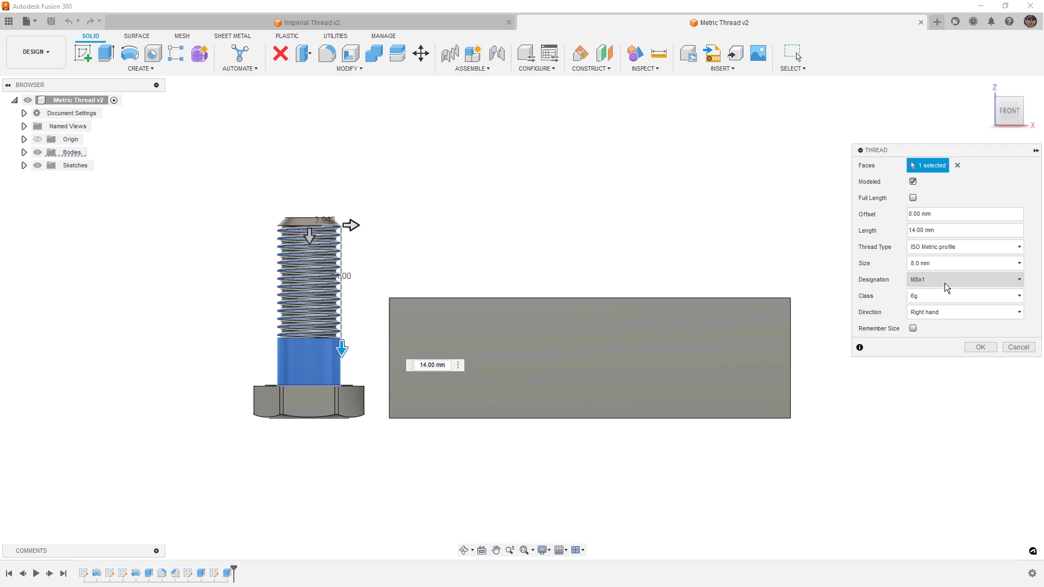
pyautogui.click(945, 283)
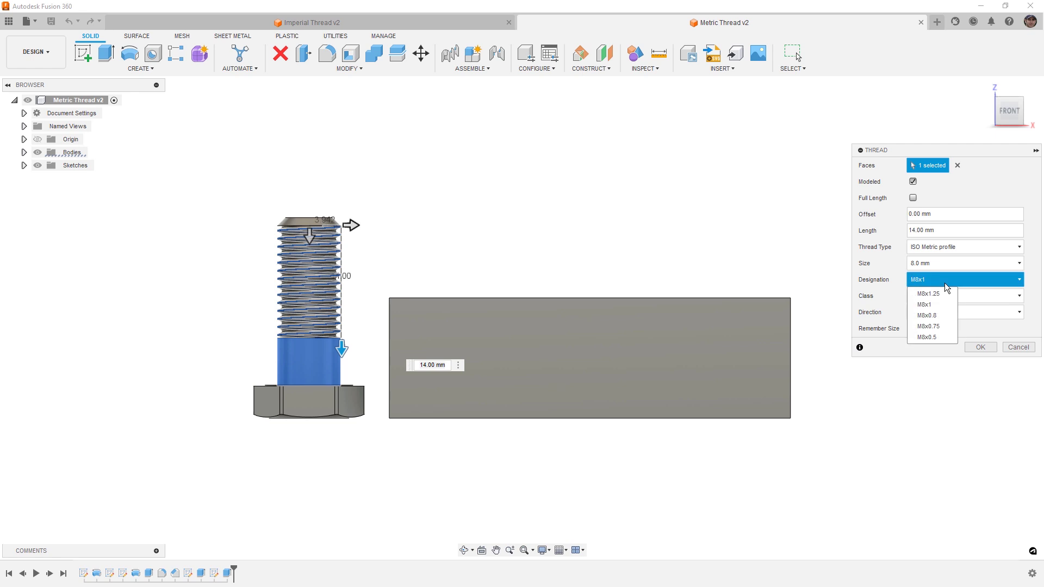
pyautogui.click(945, 293)
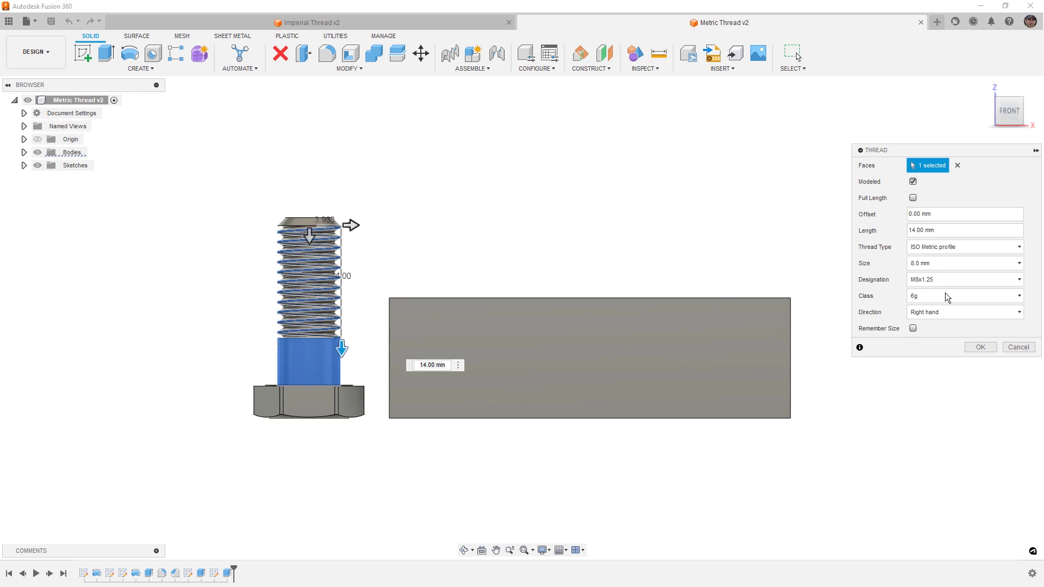
pyautogui.click(947, 284)
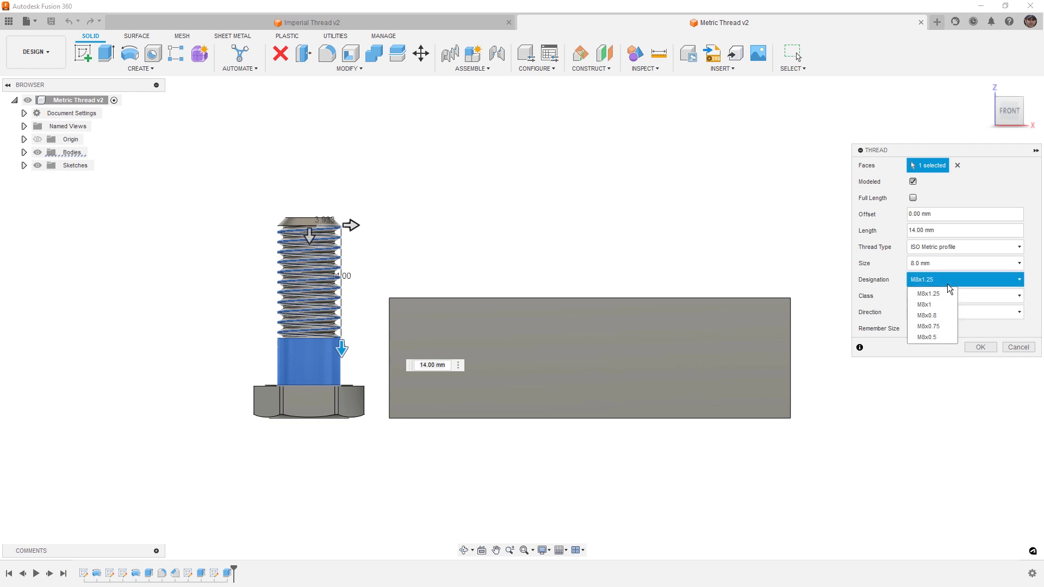
pyautogui.click(941, 337)
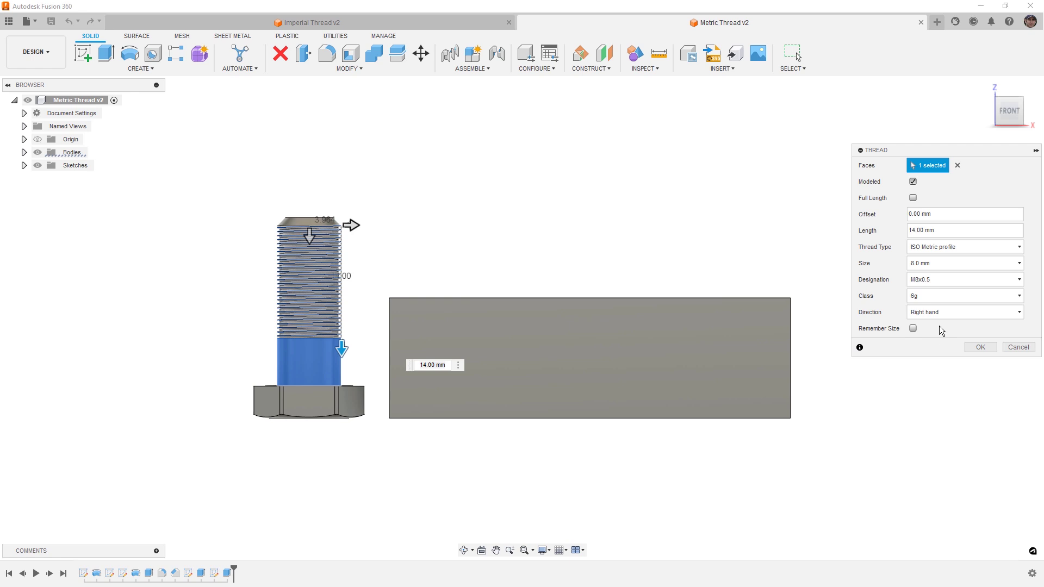
# Set the bolt thread's designation to M8x1 at full length and create the thread.
pyautogui.click(947, 281)
pyautogui.click(937, 306)
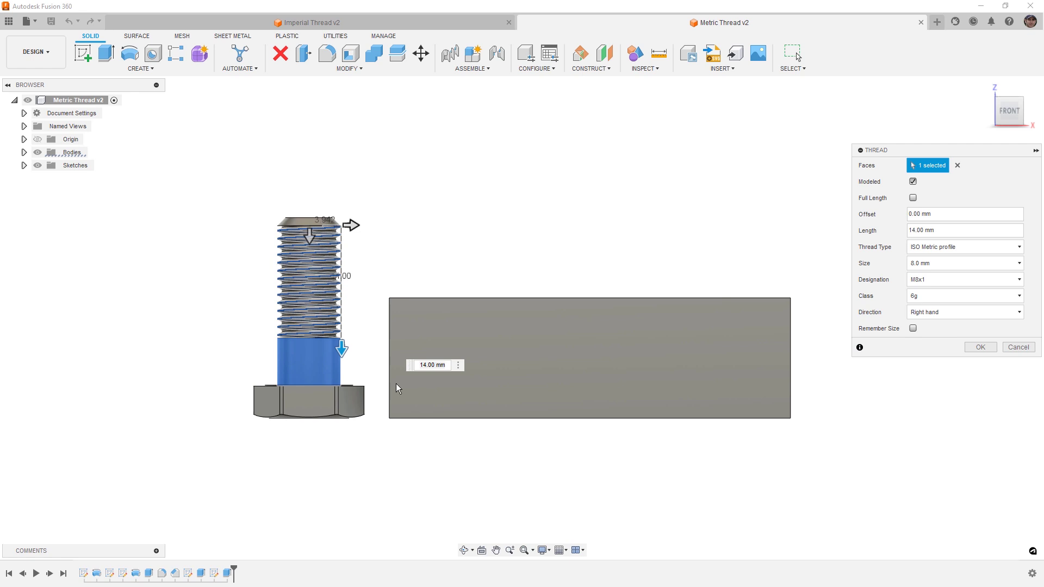
pyautogui.click(913, 197)
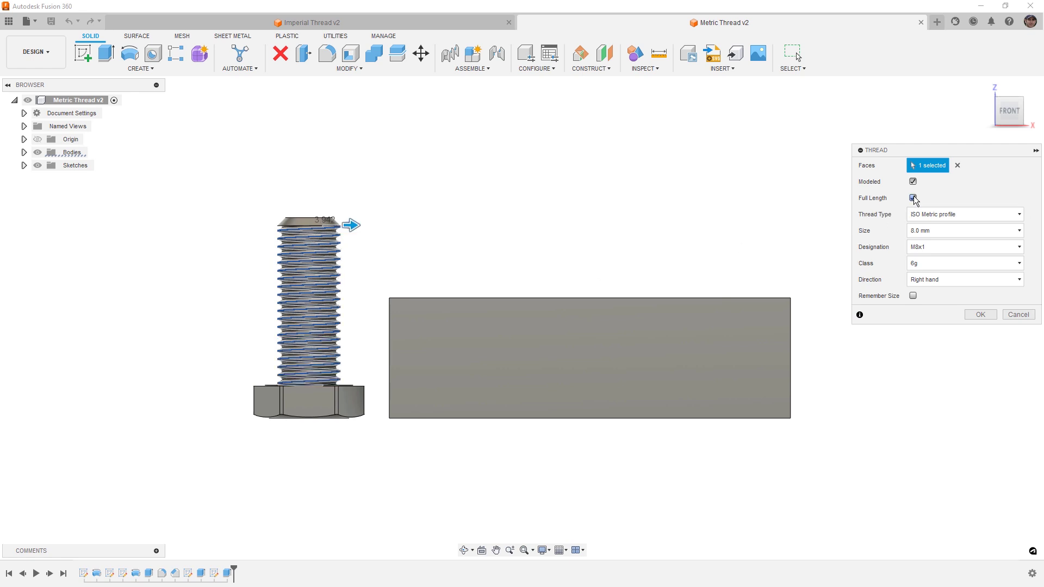
pyautogui.click(980, 315)
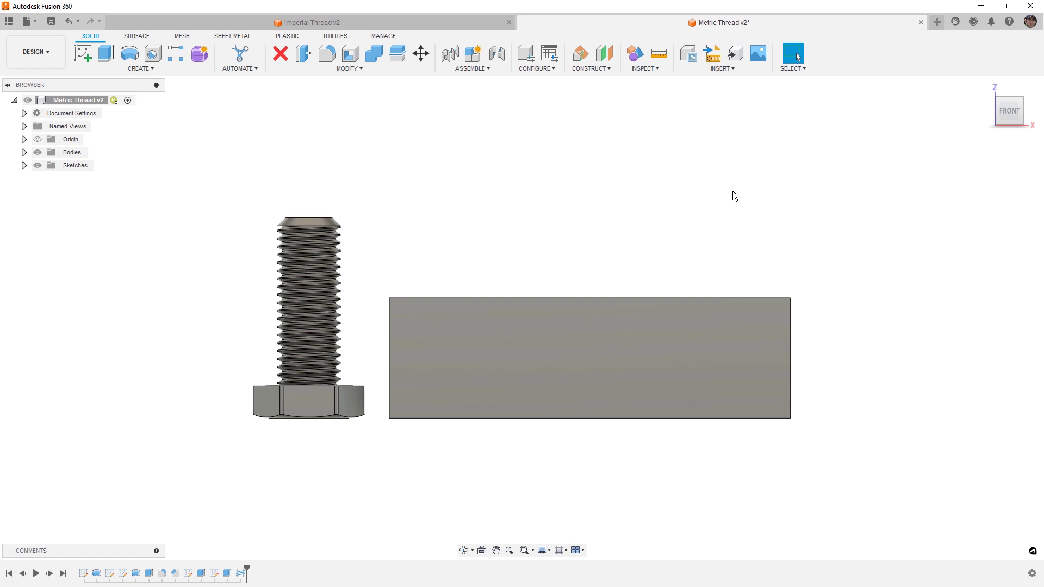
# Create a modeled, full-length M6x1 thread of class 6H in the smallest hole of the block.
pyautogui.keyDown('shift'); pyautogui.moveTo(722, 190); pyautogui.dragTo(712, 235, button='middle'); pyautogui.keyUp('shift')
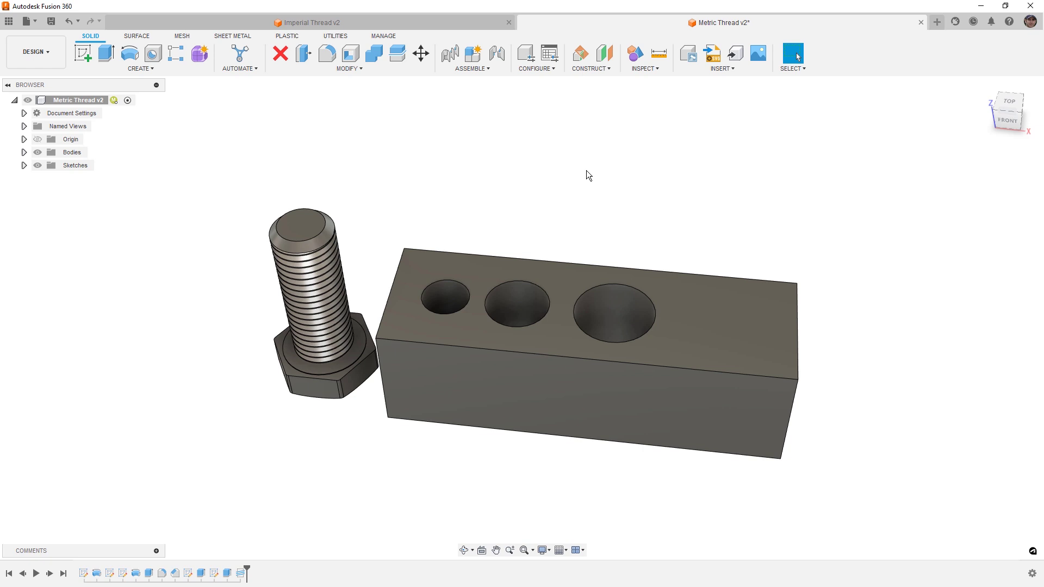
pyautogui.click(125, 65)
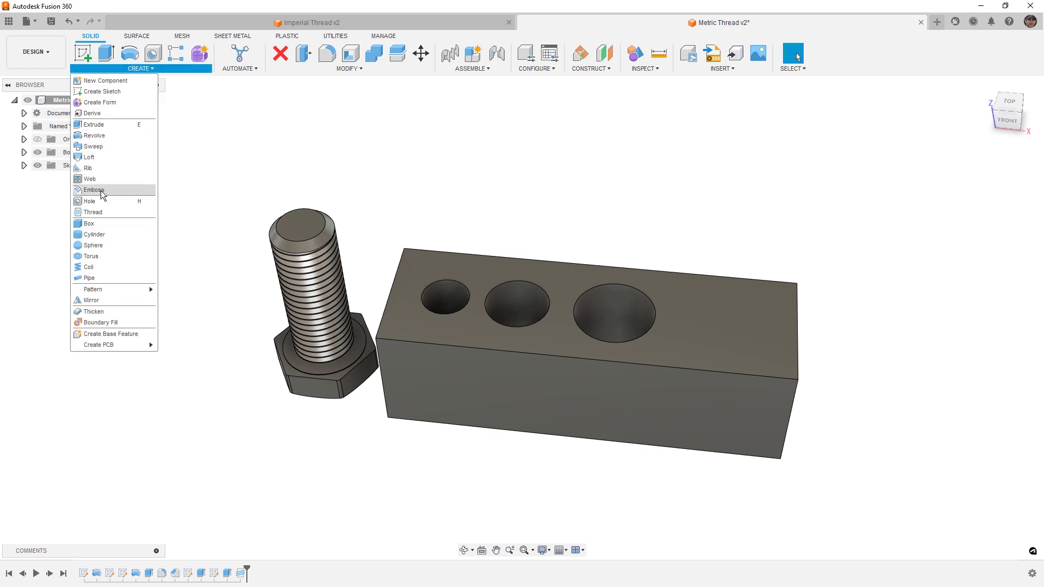
pyautogui.click(93, 212)
pyautogui.click(447, 303)
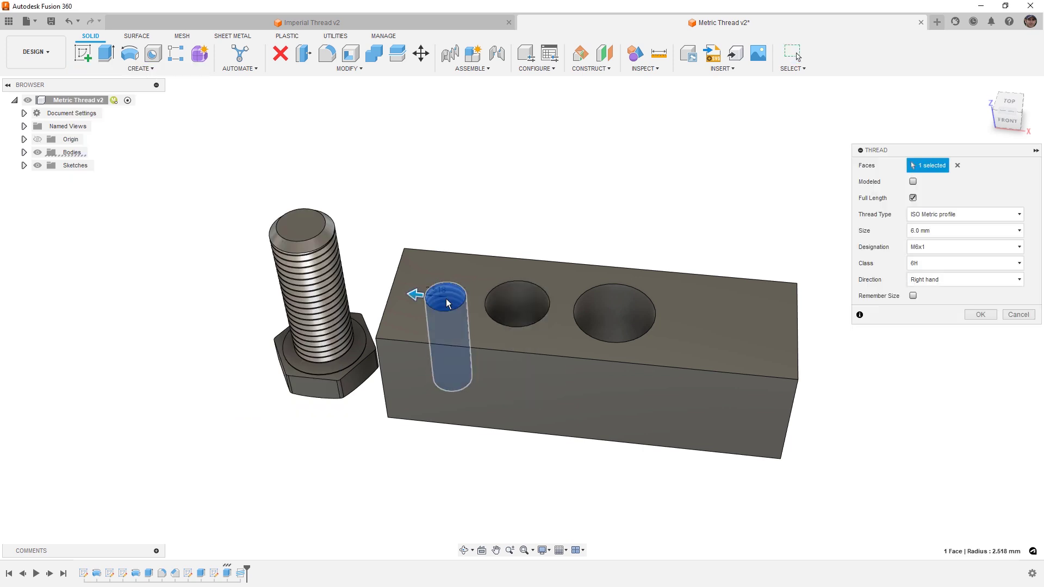
pyautogui.click(946, 263)
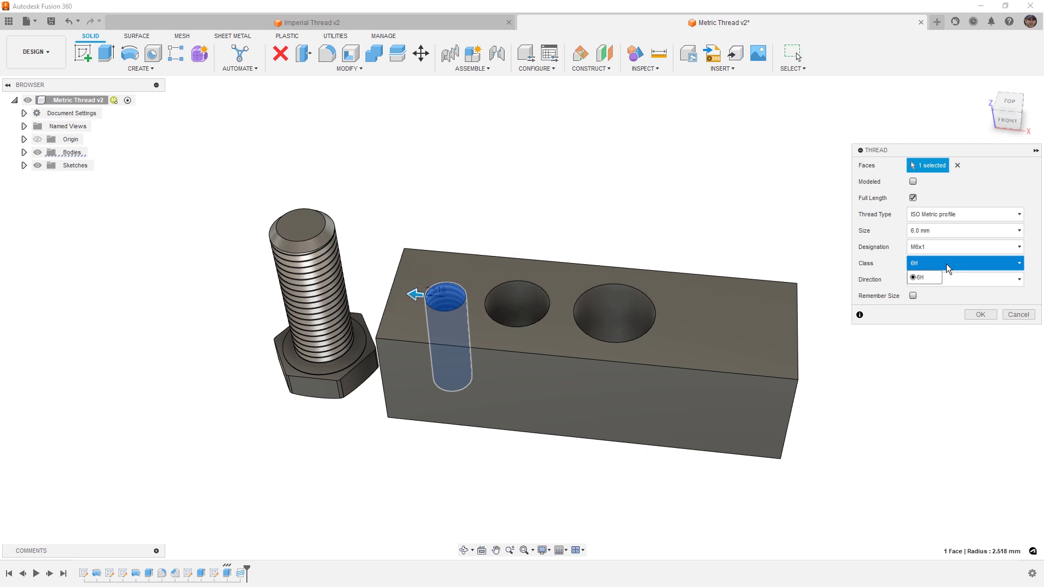
pyautogui.click(946, 263)
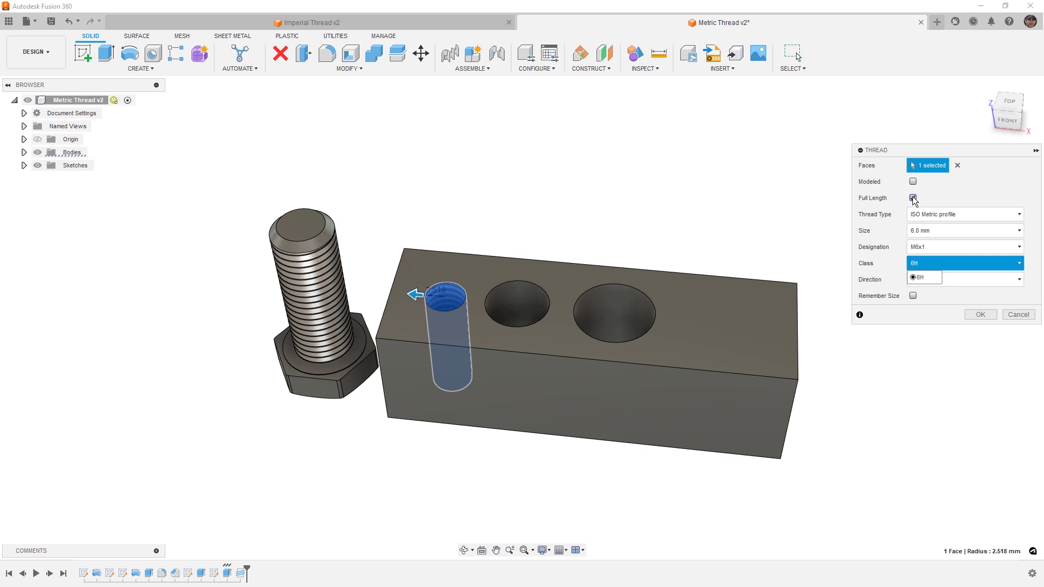
pyautogui.click(913, 182)
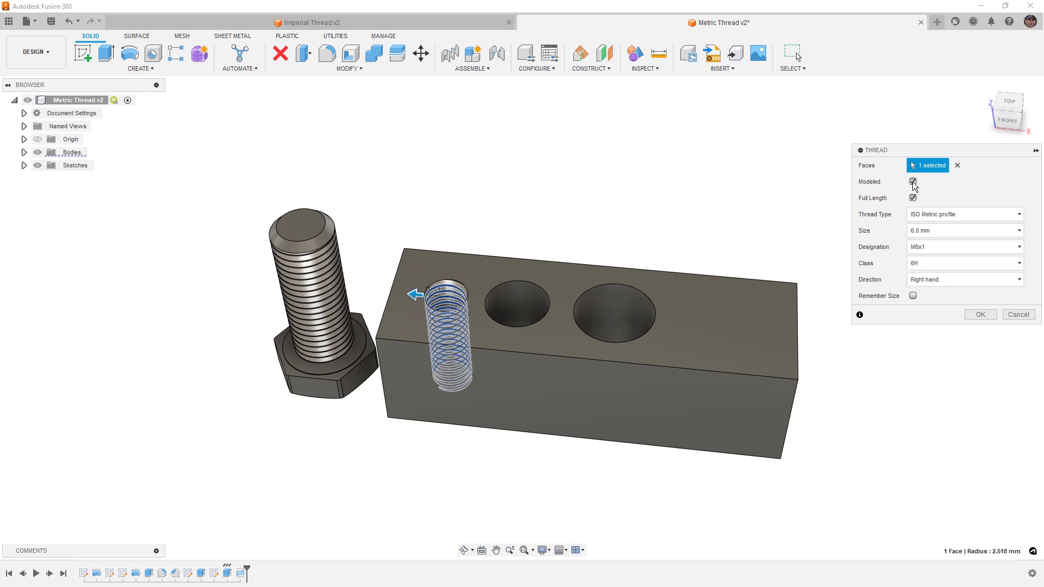
pyautogui.click(977, 316)
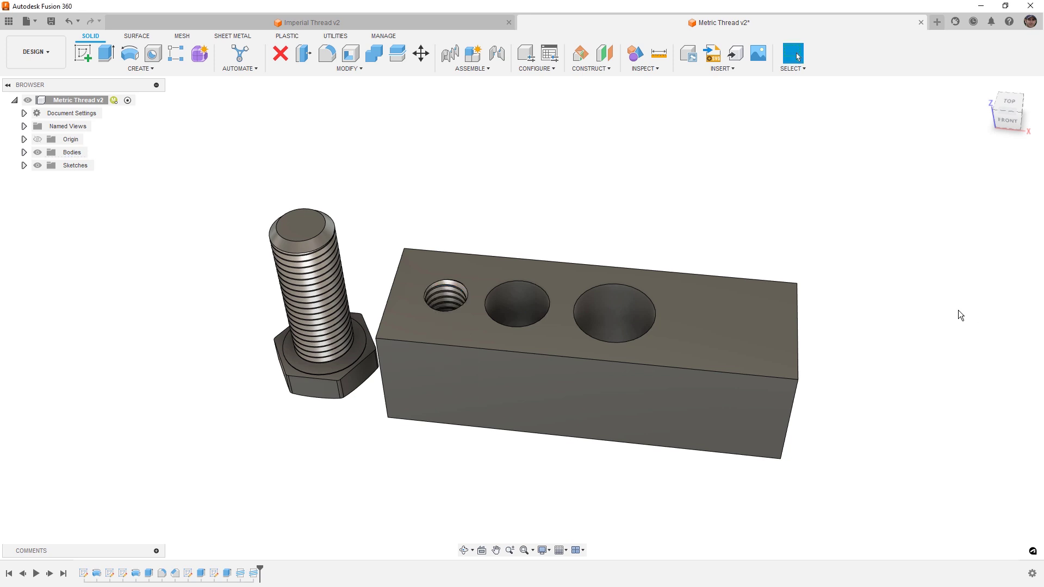
# Create a modeled, full-length M8x1.25 thread in the middle hole of the block.
pyautogui.moveTo(634, 209)
pyautogui.keyDown('shift'); pyautogui.mouseDown(button='middle')
pyautogui.moveTo(643, 256)
pyautogui.moveTo(636, 212)
pyautogui.mouseUp(button='middle'); pyautogui.keyUp('shift')
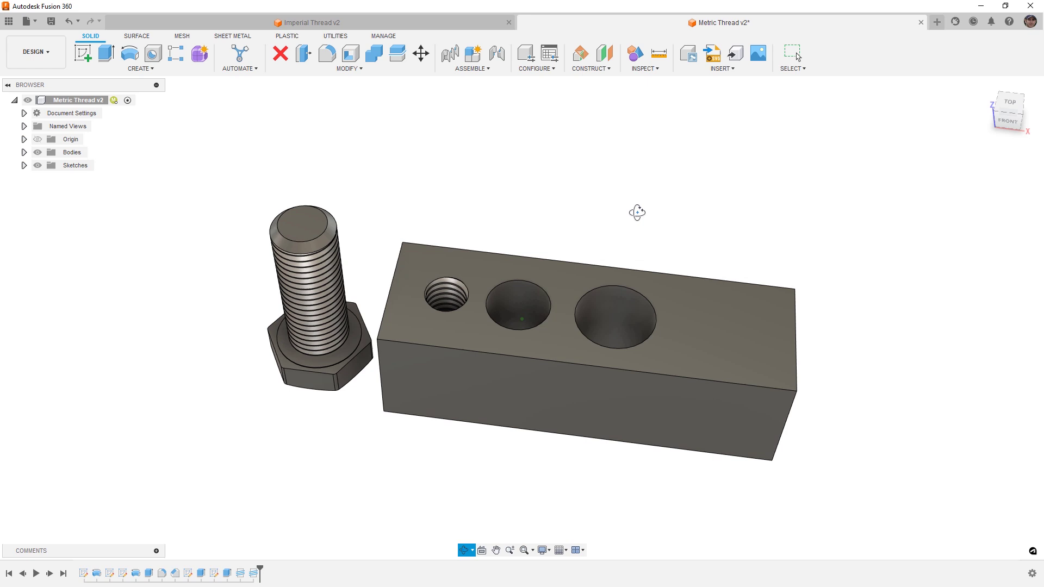
pyautogui.rightClick(597, 195)
pyautogui.click(597, 164)
pyautogui.click(515, 301)
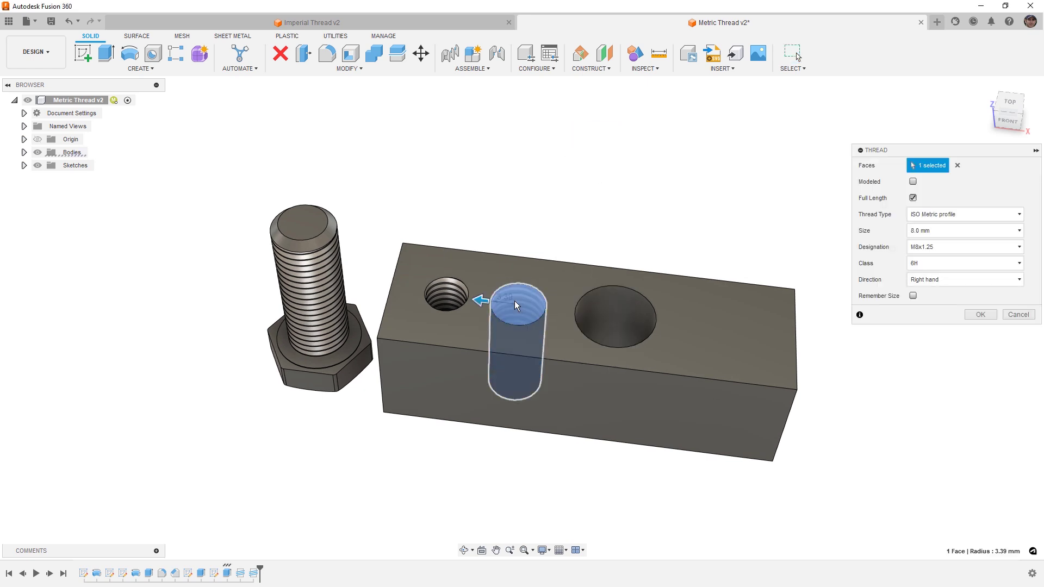
pyautogui.click(913, 183)
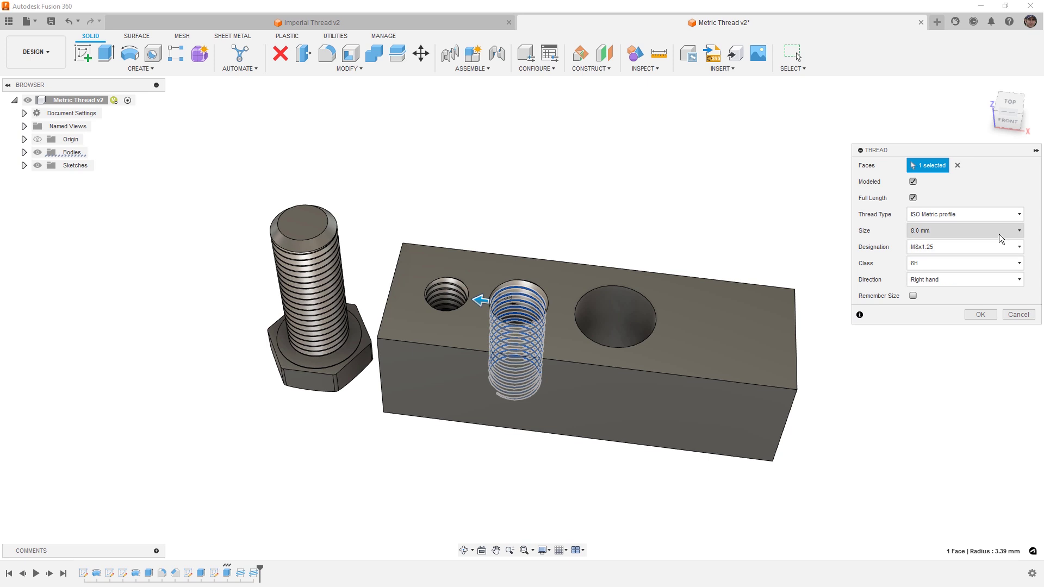
pyautogui.click(986, 314)
# Create a full-length M10x1.5 thread in the block's largest hole, leaving it cosmetic rather than modeled.
pyautogui.rightClick(640, 253)
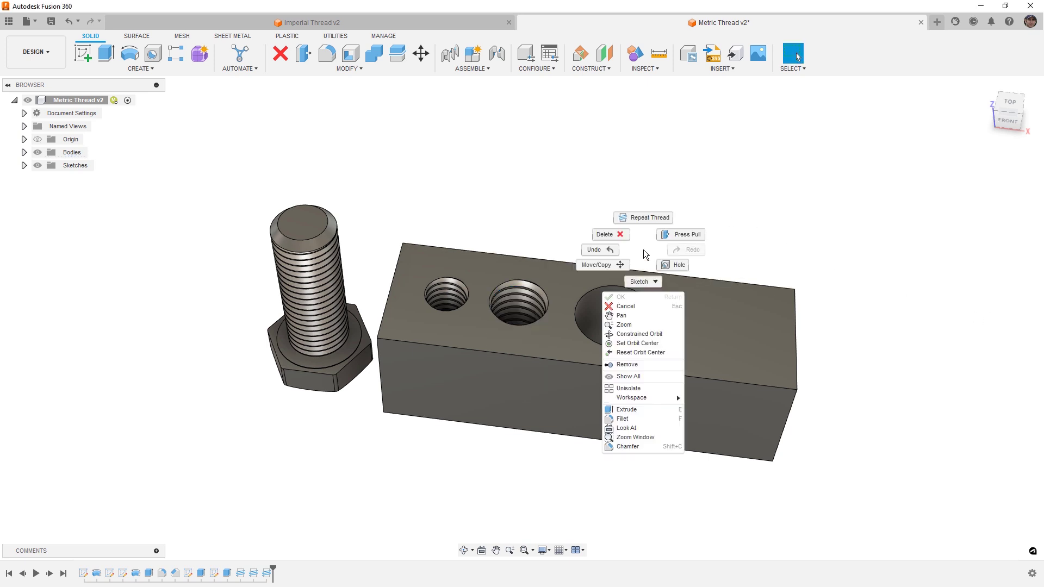
pyautogui.click(644, 219)
pyautogui.click(608, 322)
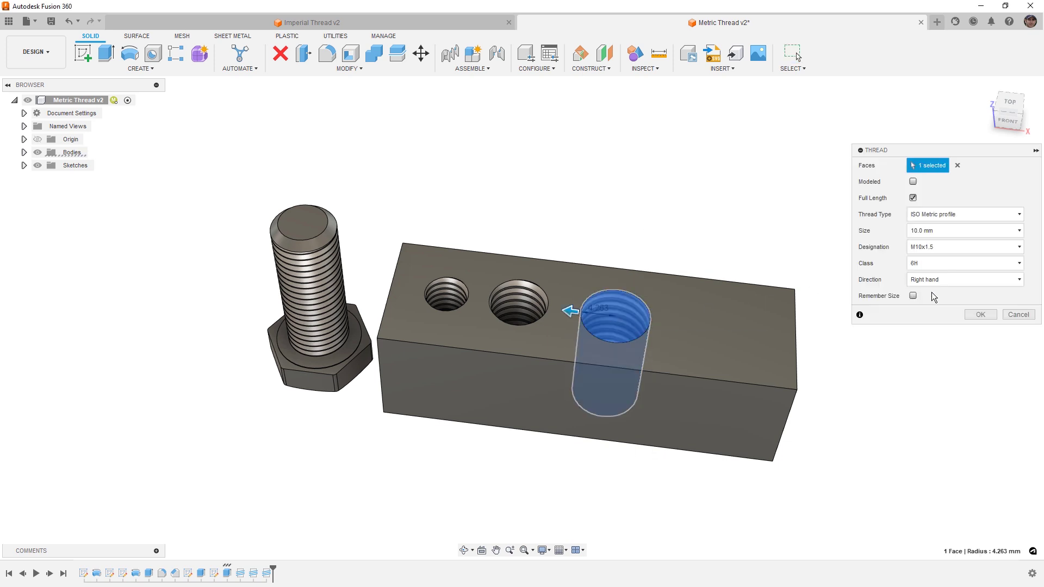
pyautogui.click(976, 315)
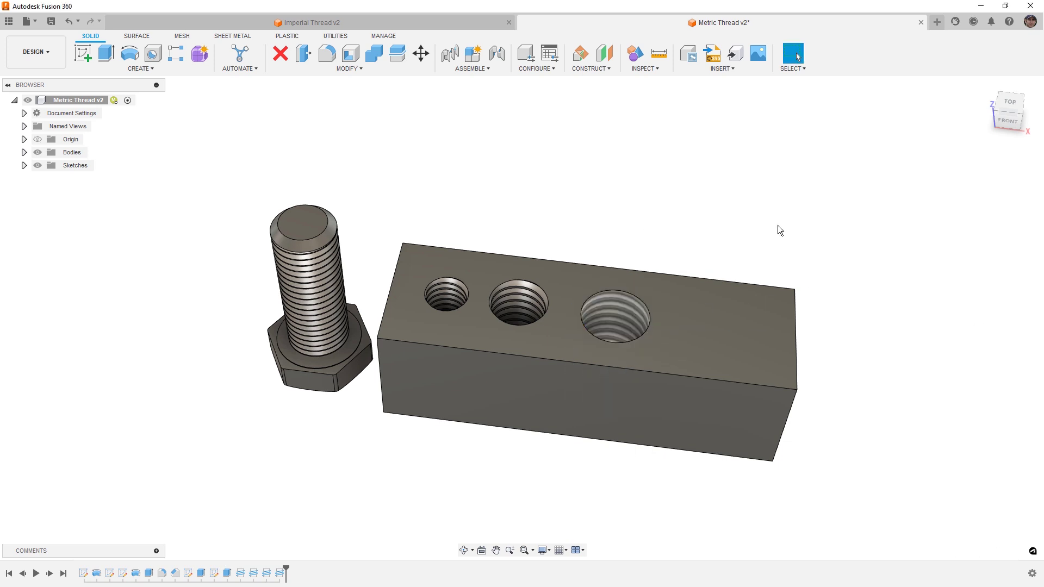
# Examine the cosmetic thread in the block's largest hole against the modeled threads in the two smaller holes.
pyautogui.scroll(3, 609, 318)
pyautogui.keyDown('shift'); pyautogui.moveTo(609, 318); pyautogui.dragTo(714, 179, button='middle'); pyautogui.keyUp('shift')
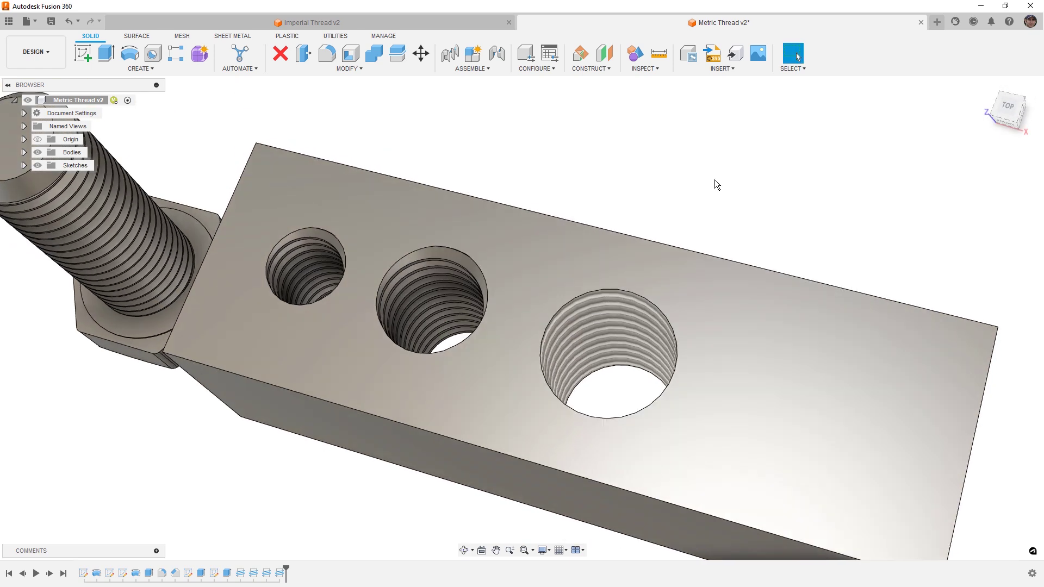
pyautogui.click(589, 316)
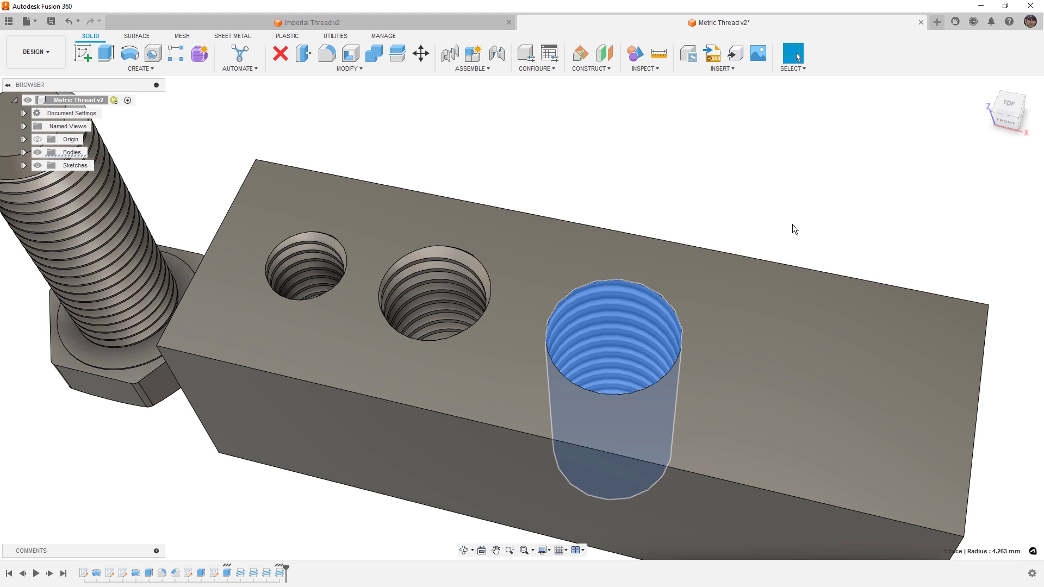
pyautogui.click(792, 222)
pyautogui.scroll(-3, 461, 205)
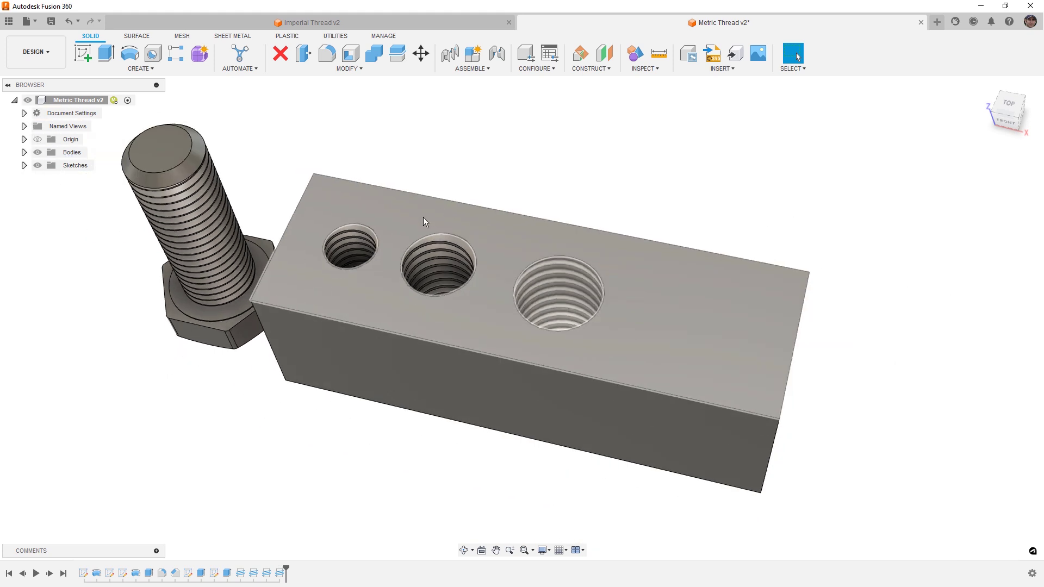
# Show the Hole LOC sketch and place a hole from sketch points at the center of its fourth, largest circle.
pyautogui.click(24, 165)
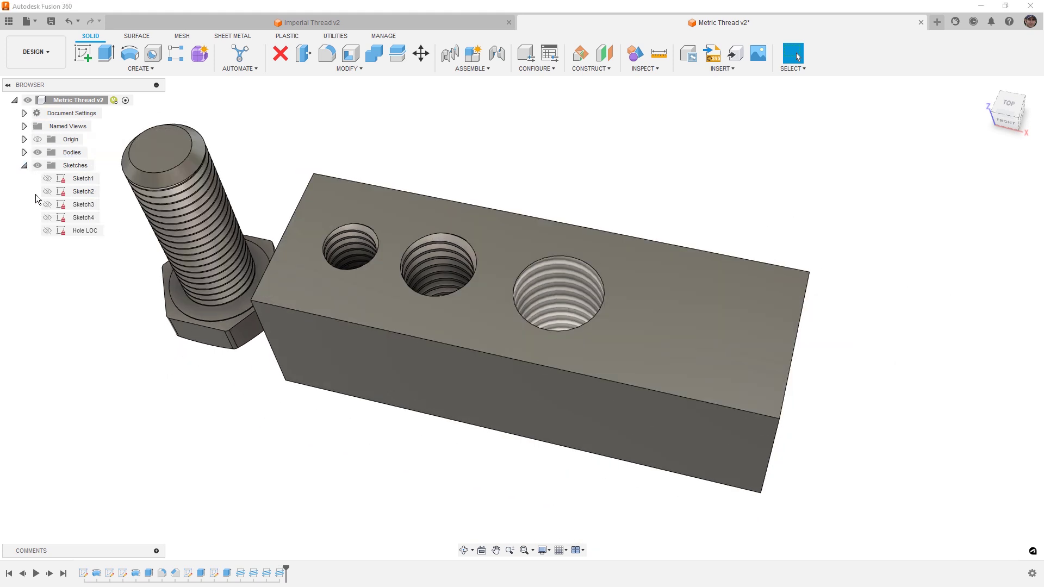
pyautogui.click(48, 231)
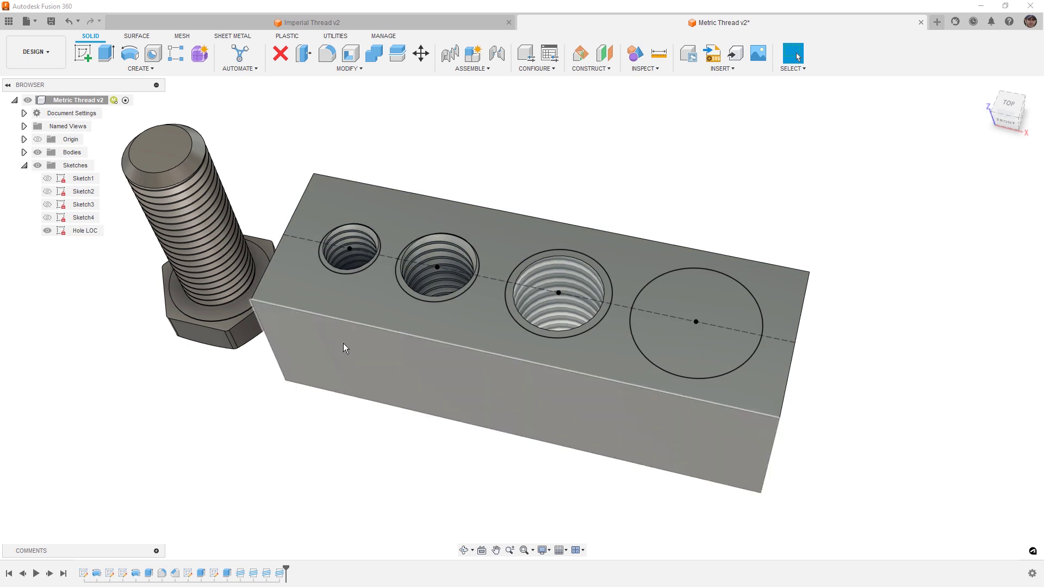
pyautogui.click(153, 55)
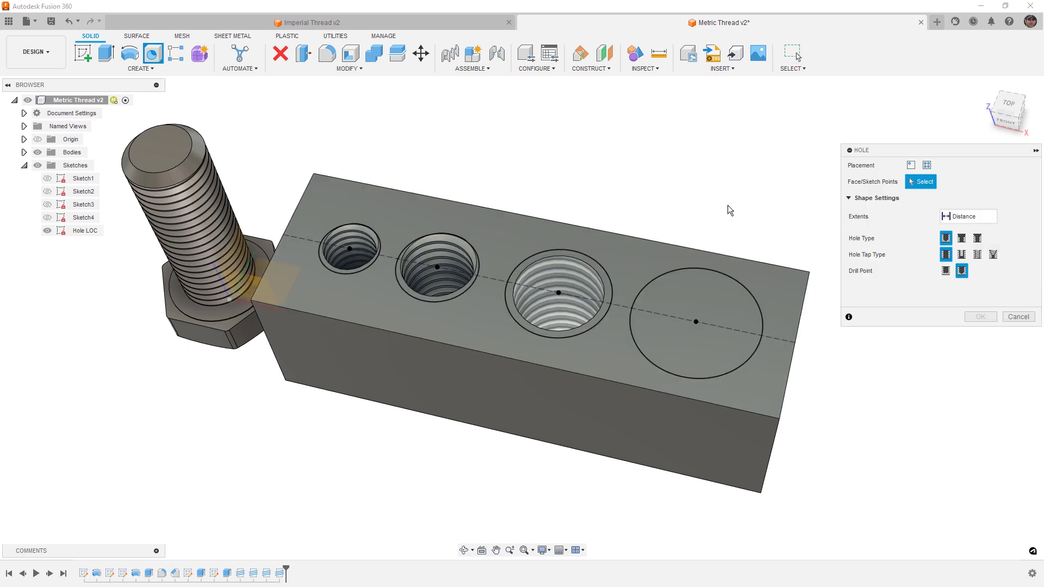
pyautogui.click(910, 166)
pyautogui.click(927, 166)
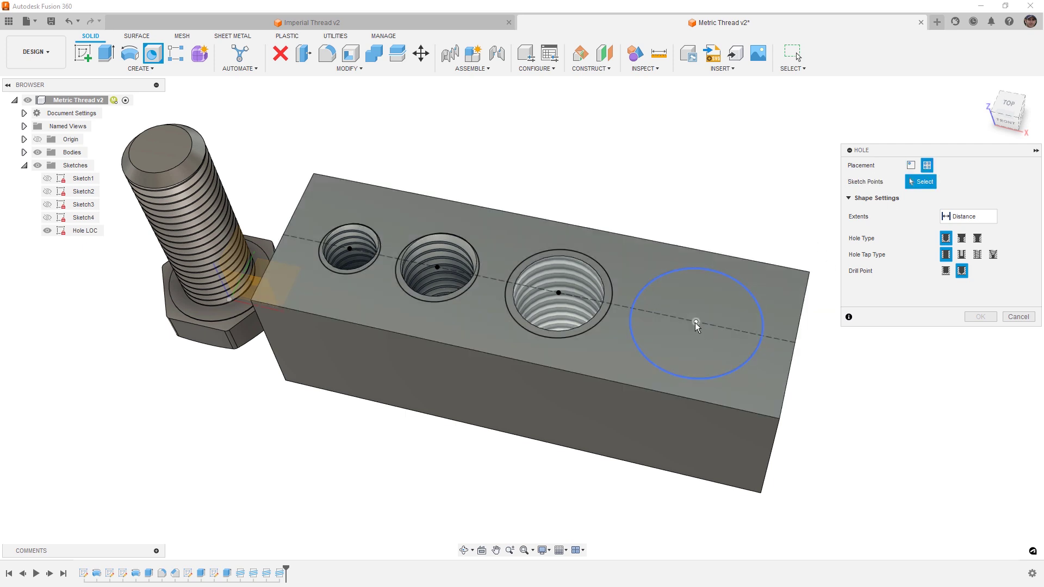
pyautogui.click(696, 322)
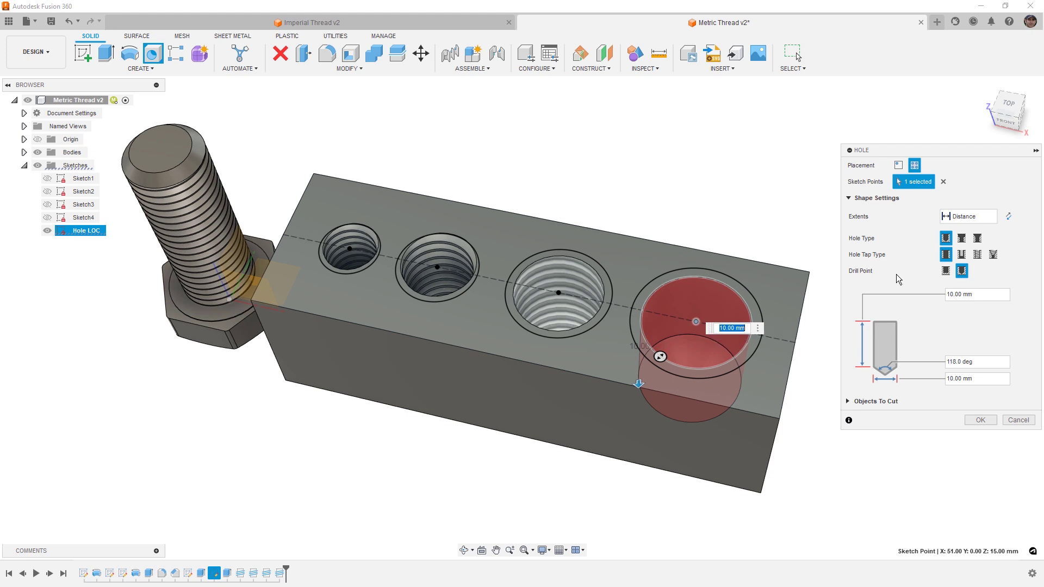
# Make the new hole tapped with a modeled ISO Metric thread, size 12.0 mm, designation M12x1.5.
pyautogui.click(977, 254)
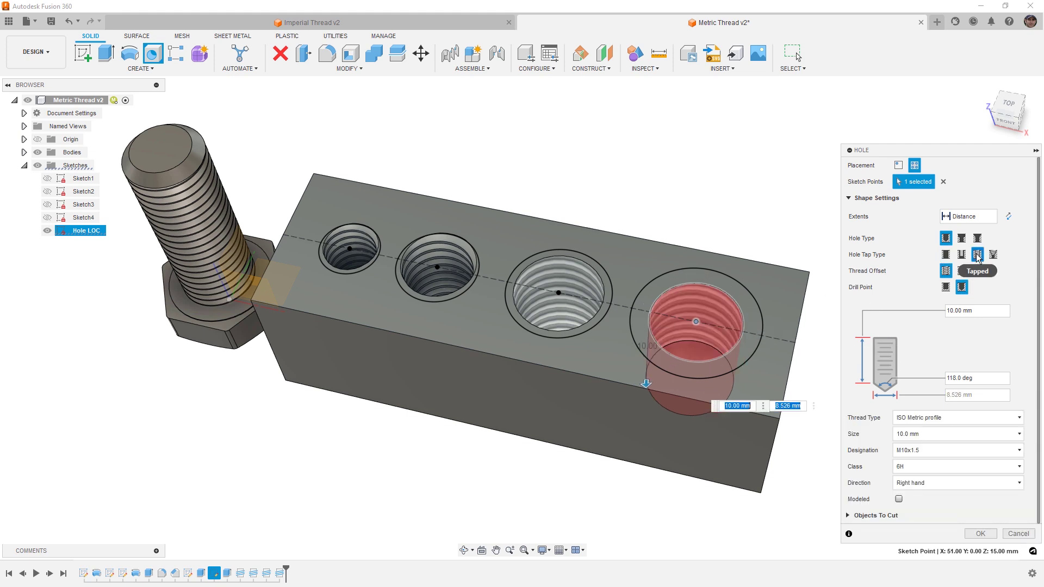
pyautogui.click(899, 499)
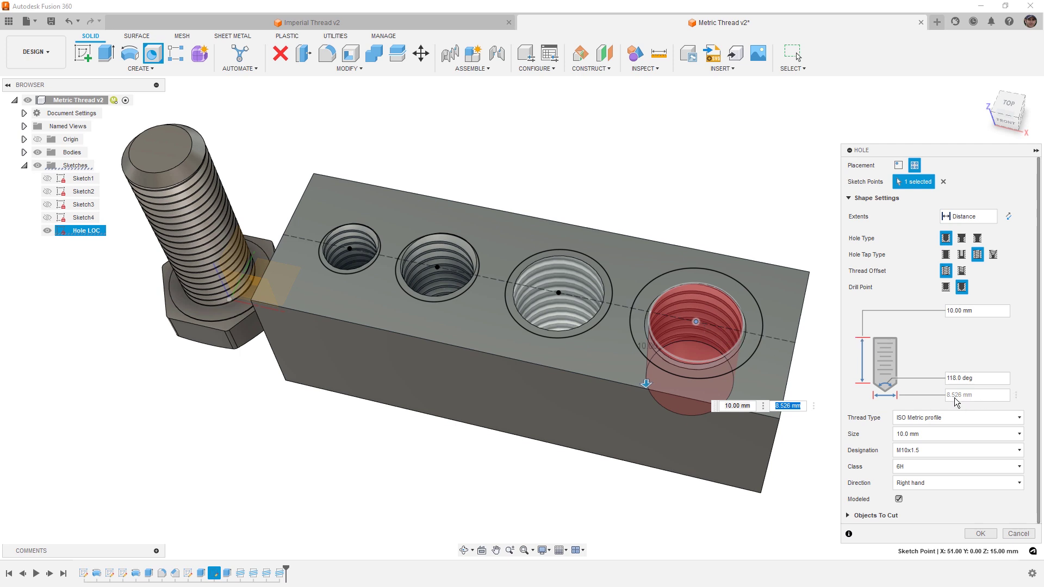
pyautogui.click(944, 434)
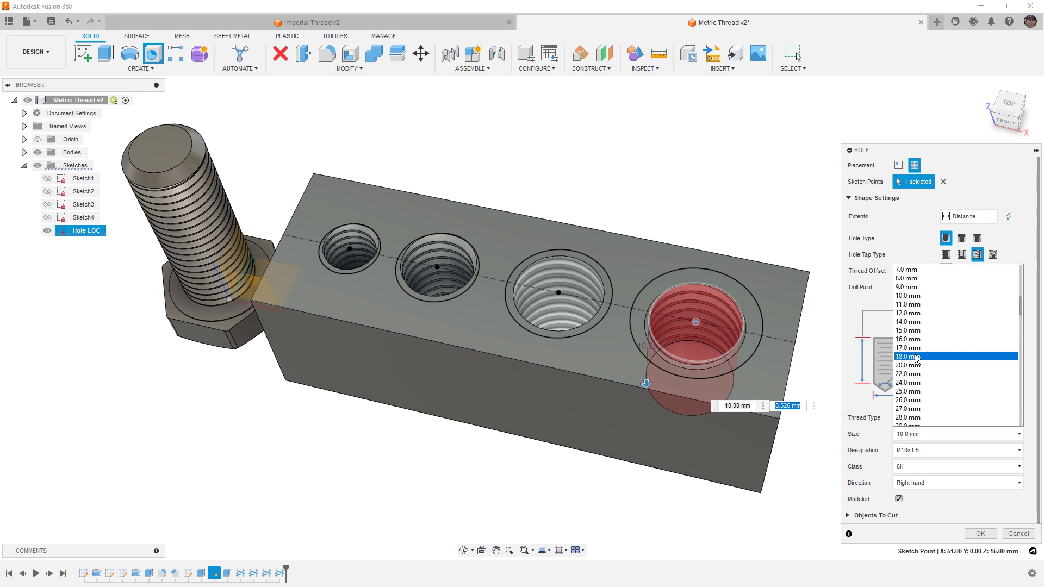
pyautogui.click(918, 314)
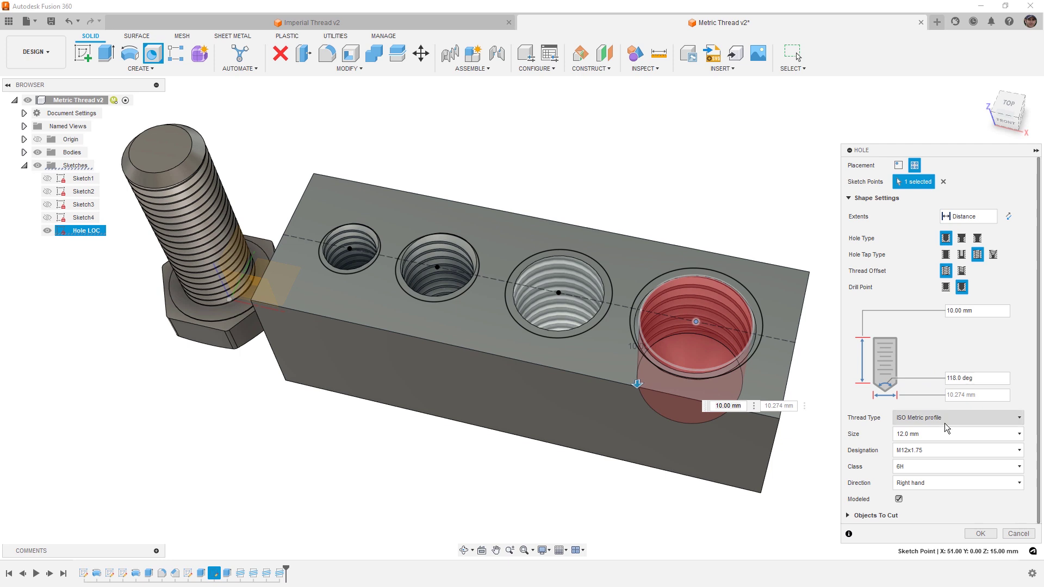
pyautogui.click(940, 452)
pyautogui.click(925, 472)
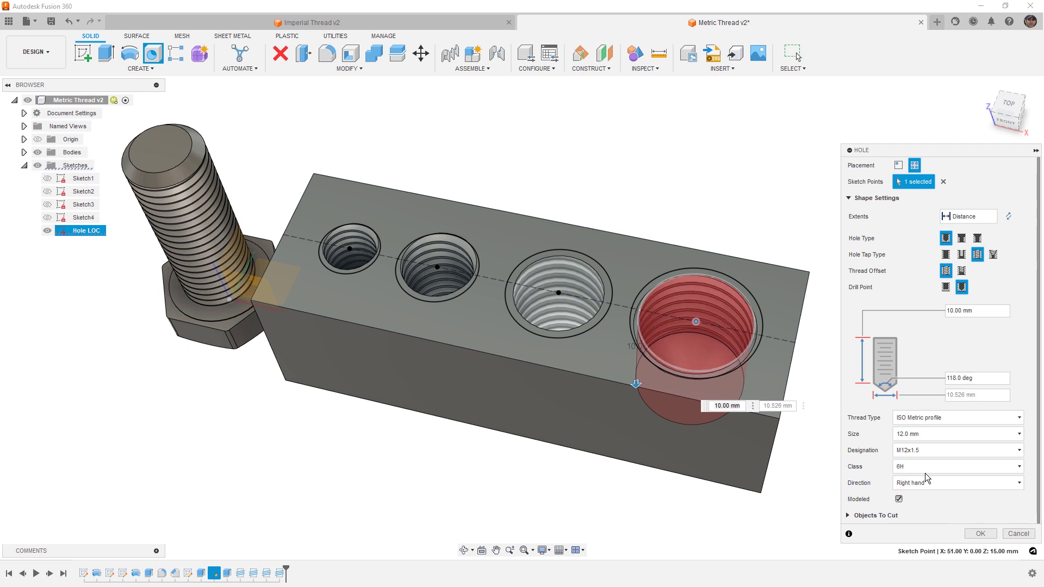
# Keep the thread modeled, set the hole's extents to All, and create the tapped hole.
pyautogui.click(899, 499)
pyautogui.click(898, 499)
pyautogui.click(994, 217)
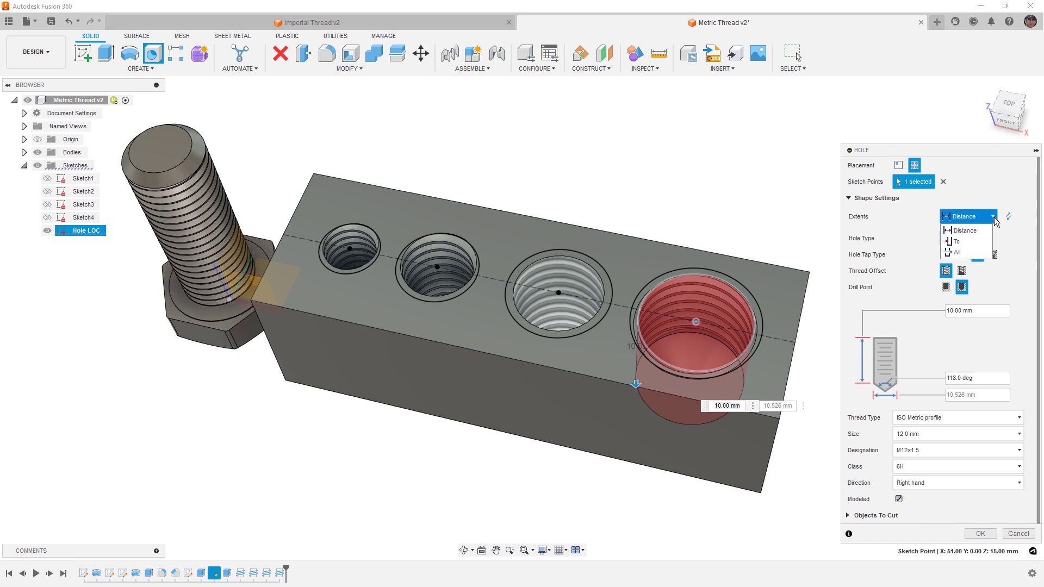
pyautogui.click(957, 253)
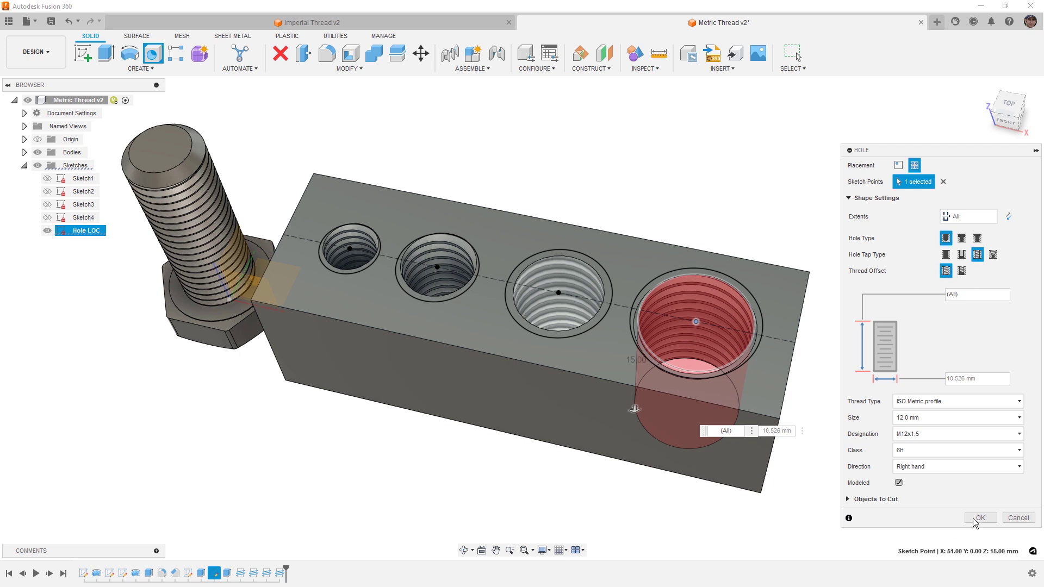
pyautogui.click(974, 519)
pyautogui.keyDown('shift'); pyautogui.moveTo(895, 382); pyautogui.dragTo(889, 321, button='middle'); pyautogui.keyUp('shift')
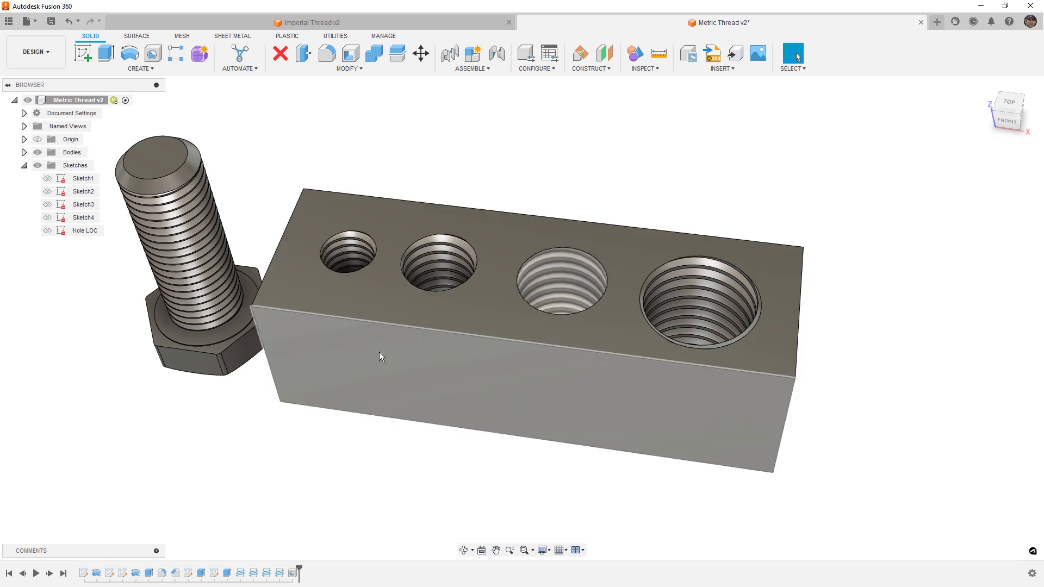
# Create a modeled M12x1.5 tapped hole, 10 mm deep, on the block's front face directly below the M12 hole in the top face.
pyautogui.click(153, 53)
pyautogui.click(329, 365)
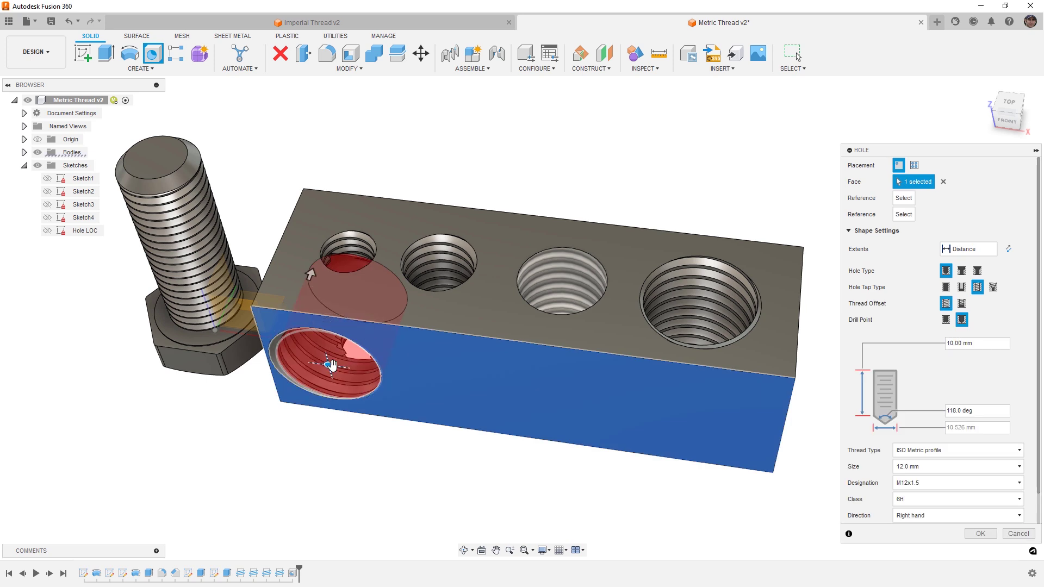
pyautogui.moveTo(369, 384); pyautogui.dragTo(687, 412)
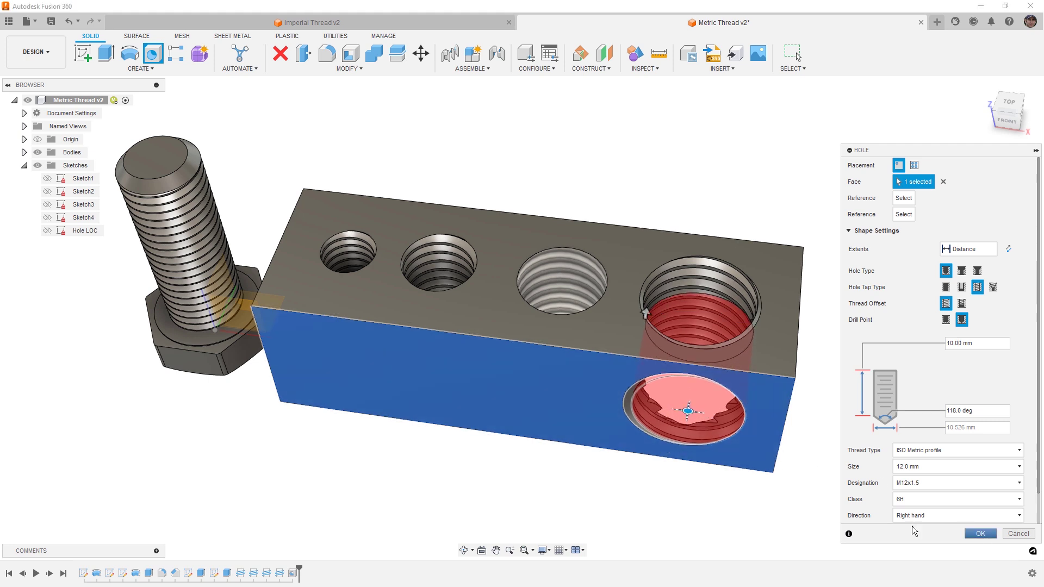
pyautogui.press('Return')
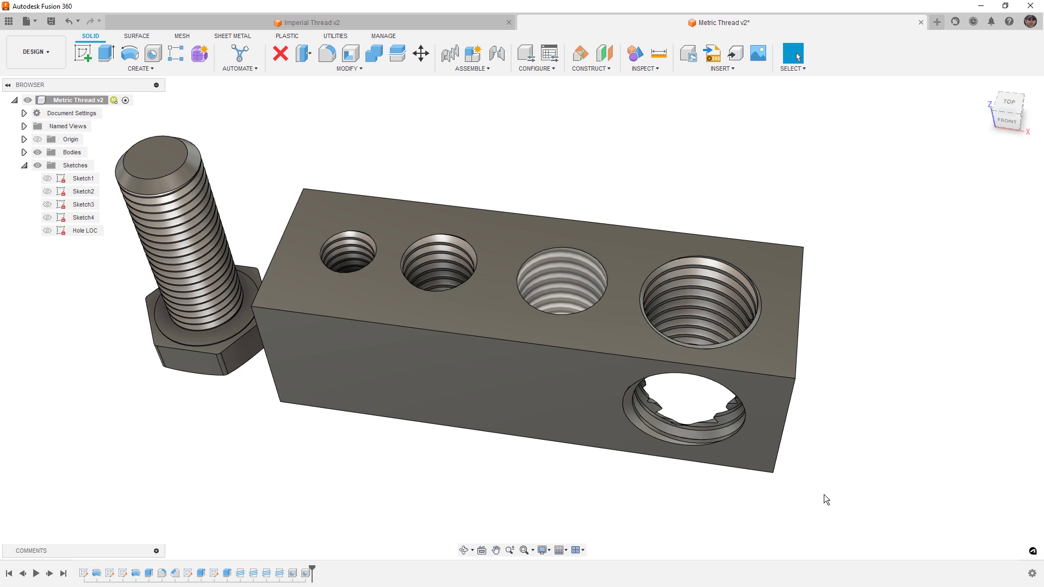
pyautogui.keyDown('shift'); pyautogui.moveTo(825, 492); pyautogui.dragTo(854, 446, button='middle'); pyautogui.keyUp('shift')
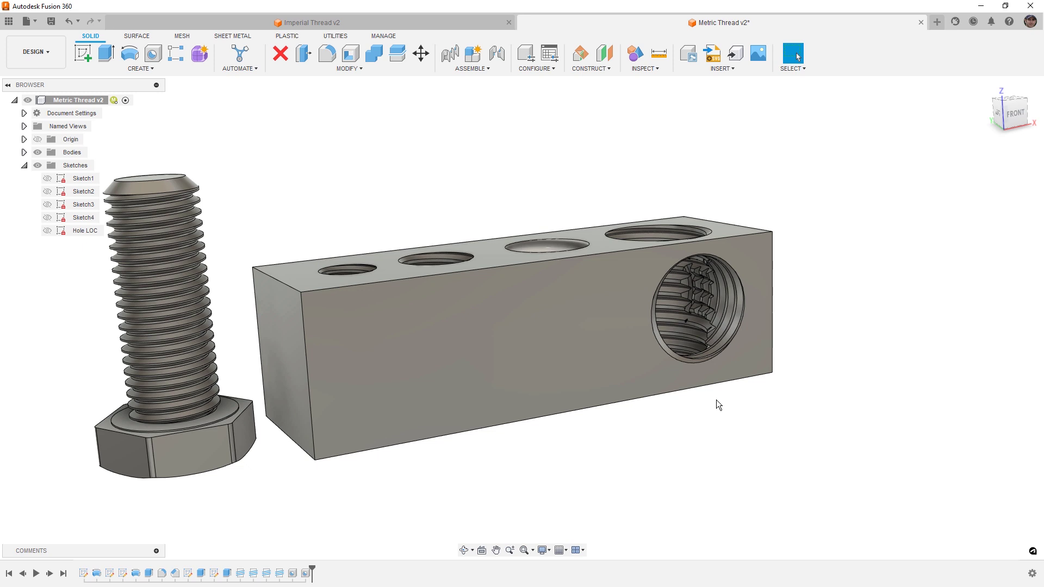
# Switch to the Imperial Thread v2 design and apply a modeled, full-length ANSI Unified thread to the bolt shank.
pyautogui.click(392, 22)
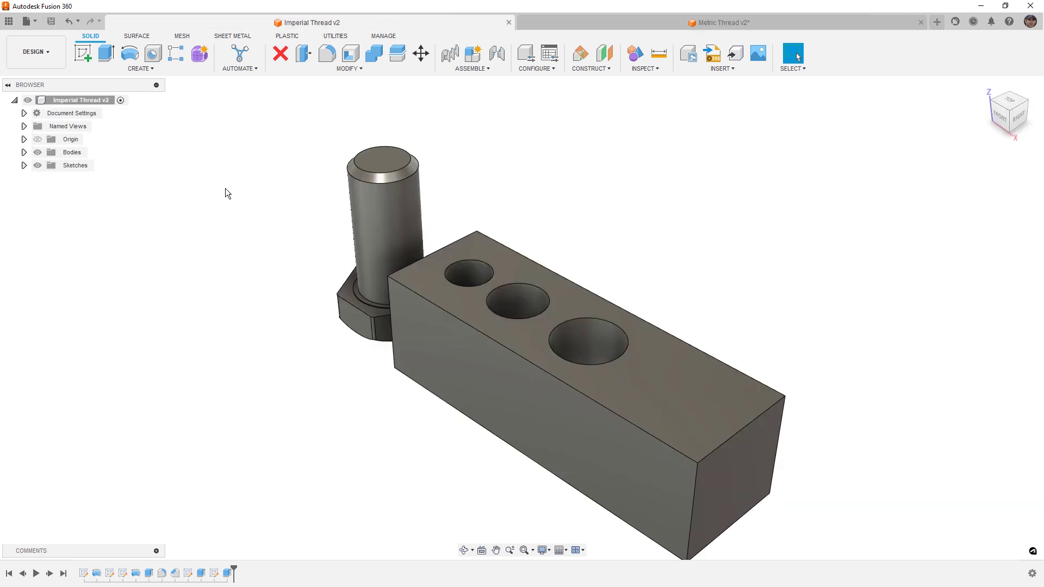
pyautogui.click(162, 66)
pyautogui.click(119, 212)
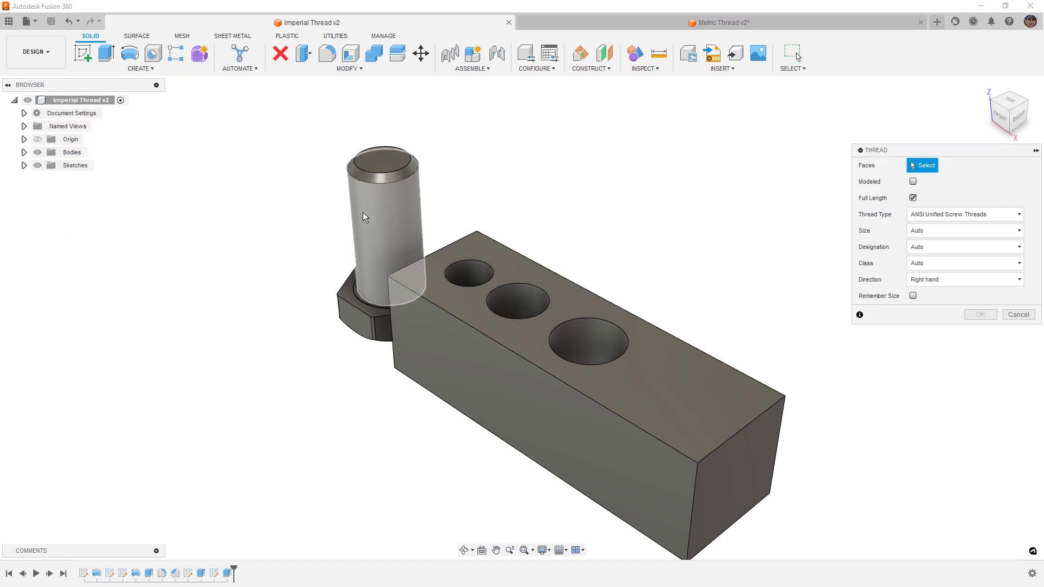
pyautogui.click(407, 206)
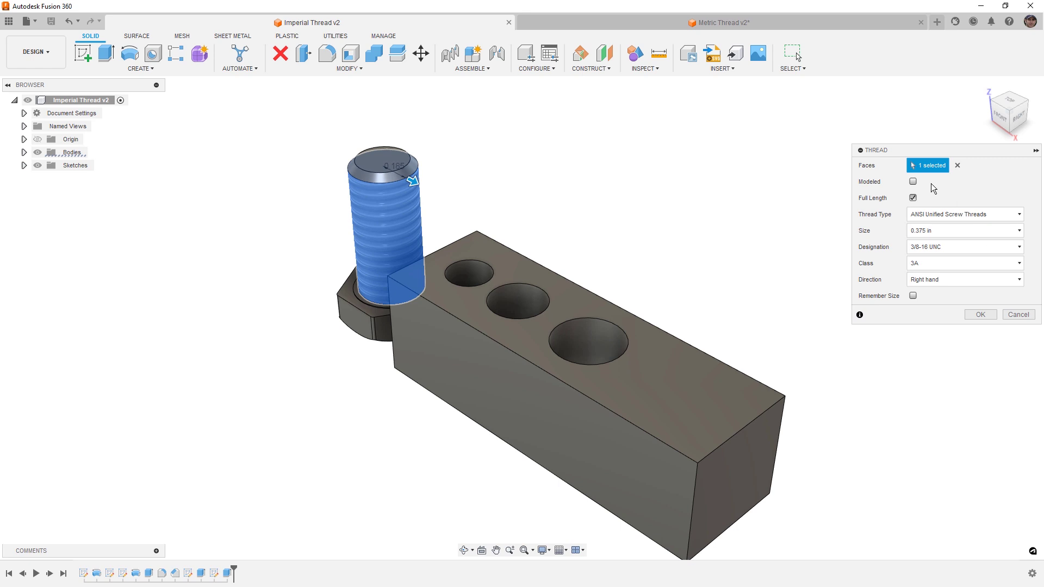
pyautogui.click(913, 181)
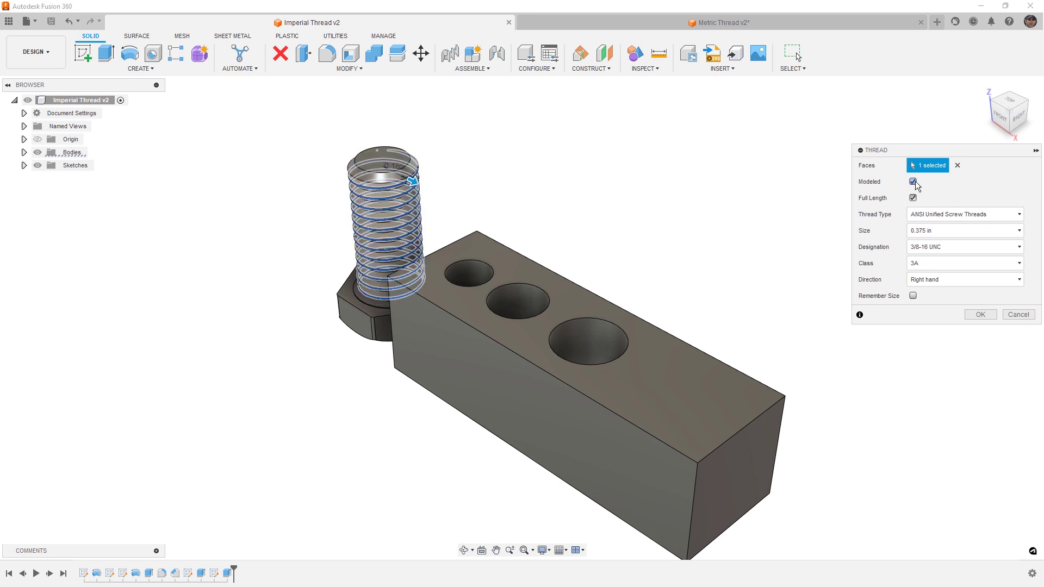
# Set the bolt thread's designation to 3/8-24 UNF and its class to 2A, and create the thread.
pyautogui.click(952, 249)
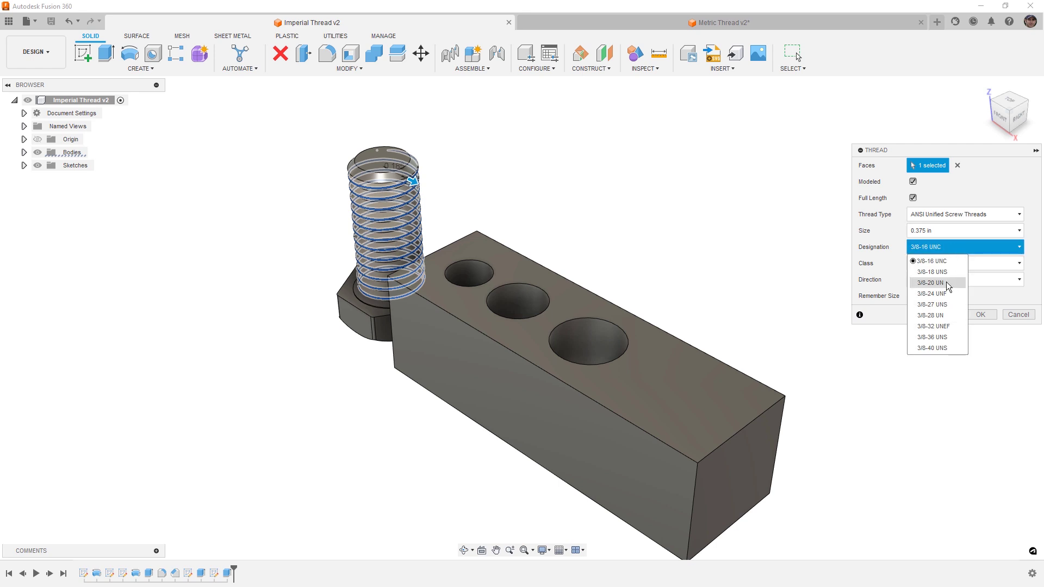
pyautogui.click(938, 294)
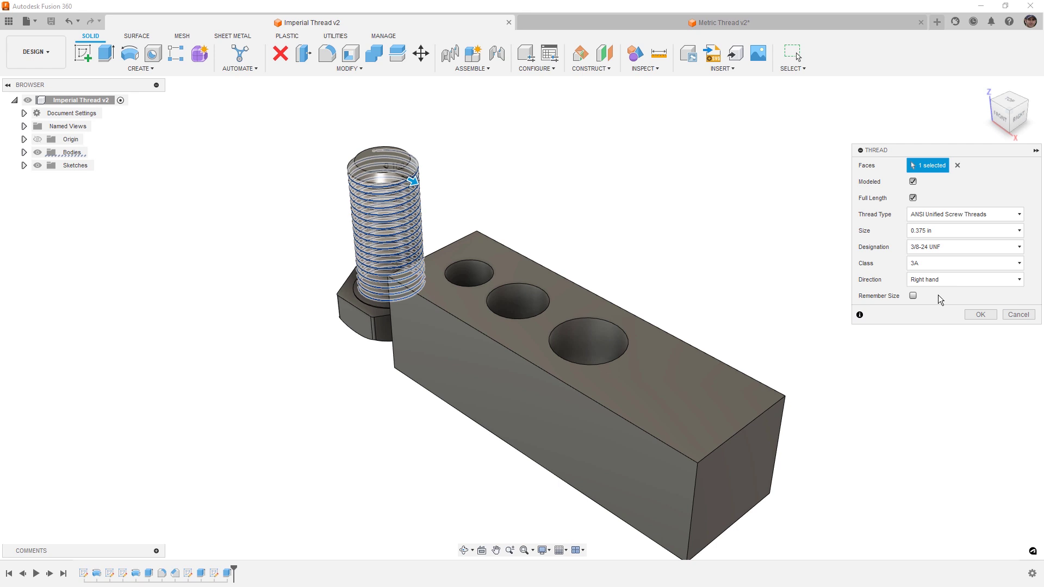
pyautogui.click(1000, 115)
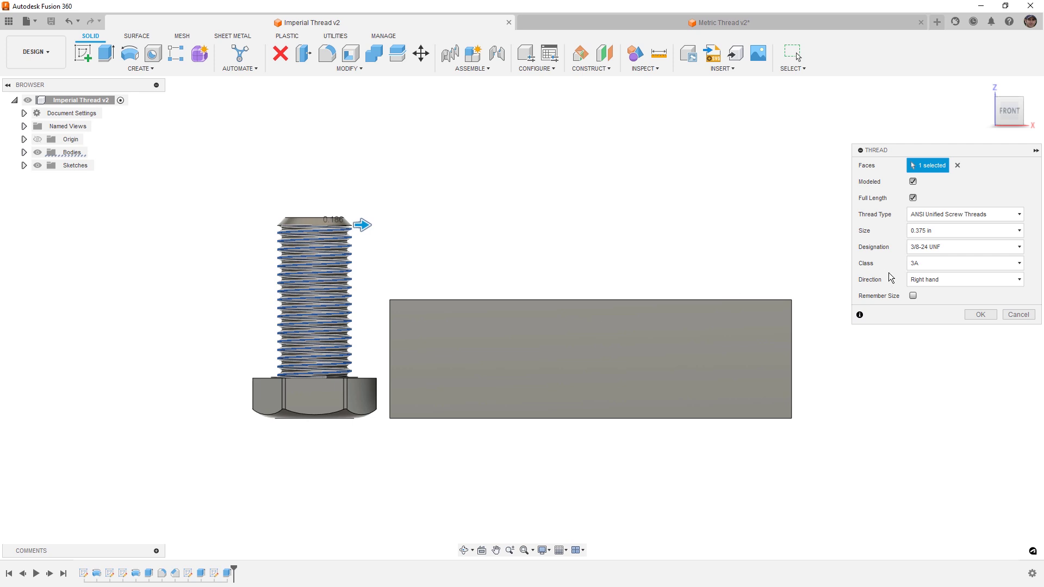
pyautogui.click(918, 265)
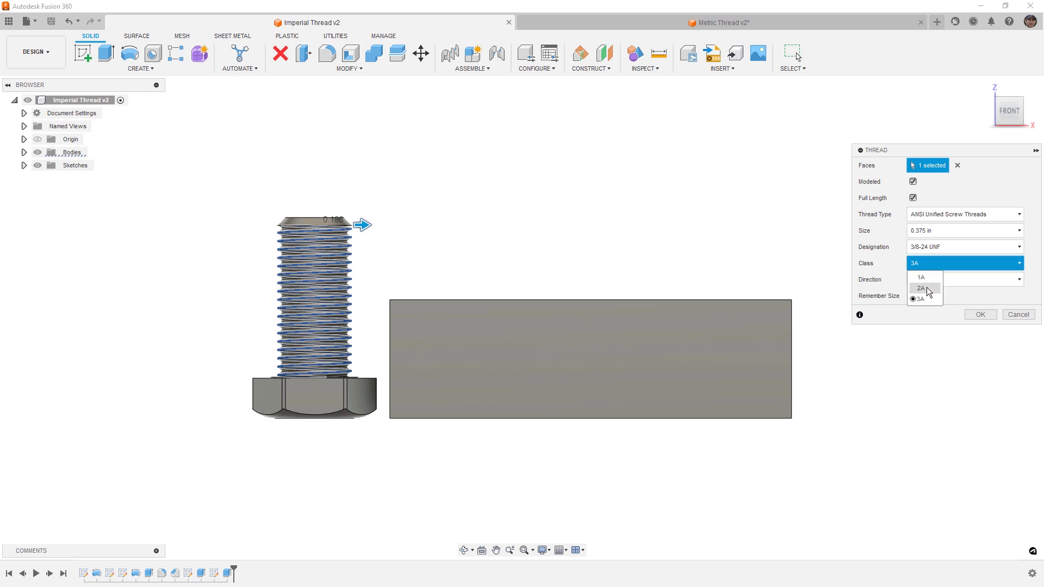
pyautogui.click(927, 287)
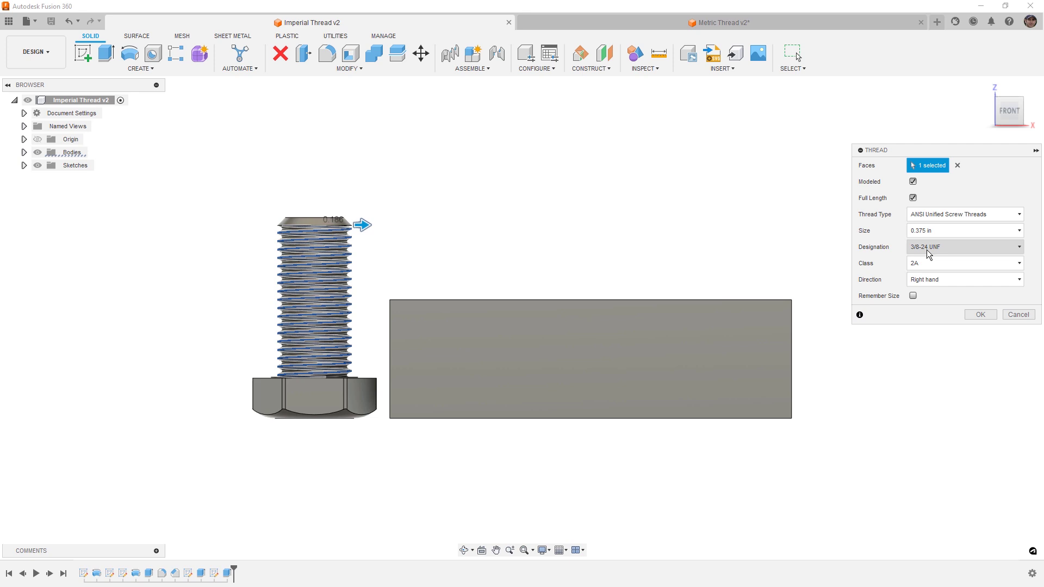
pyautogui.click(932, 266)
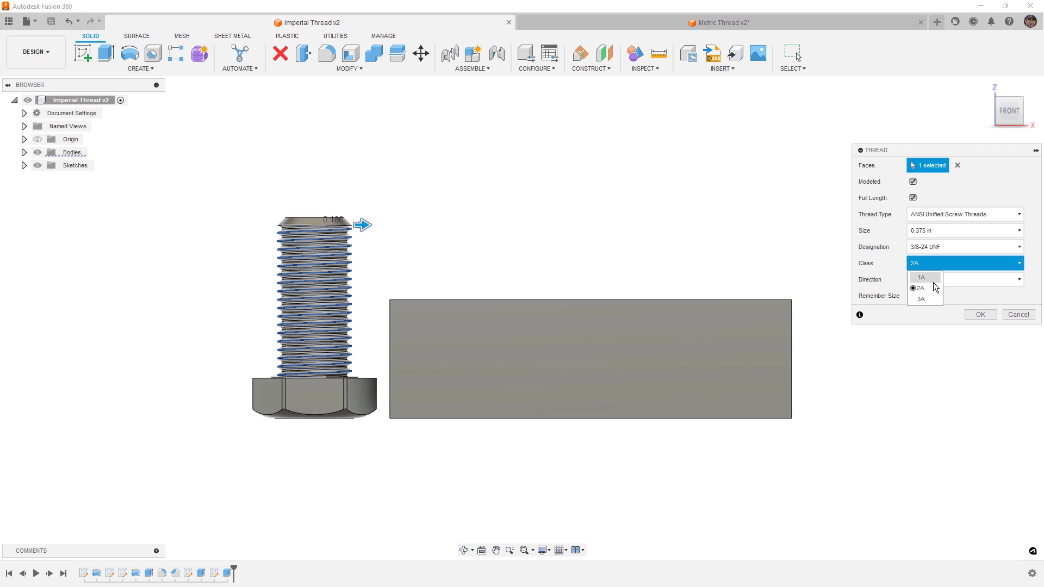
pyautogui.click(932, 287)
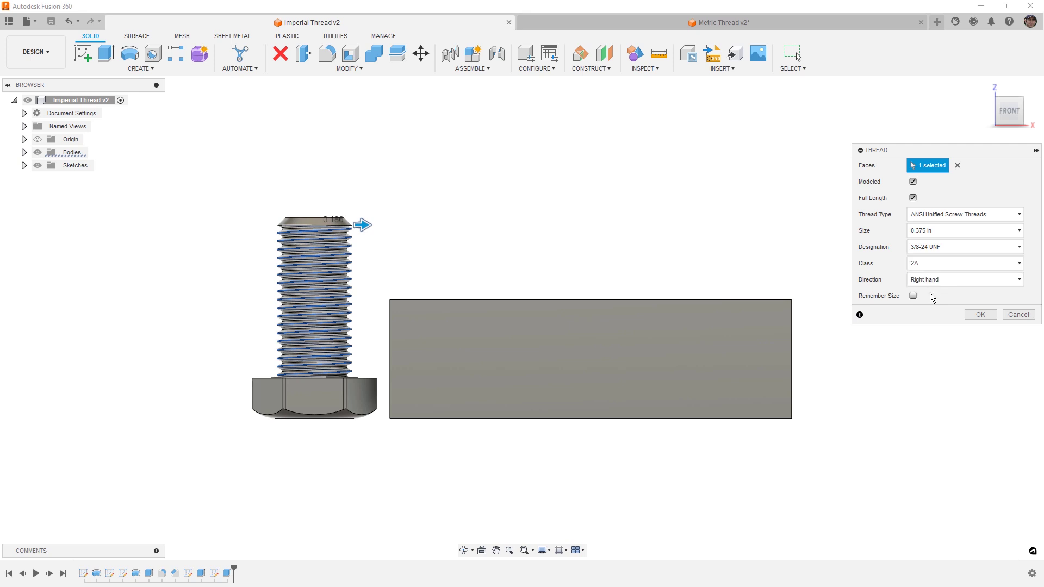
pyautogui.click(978, 314)
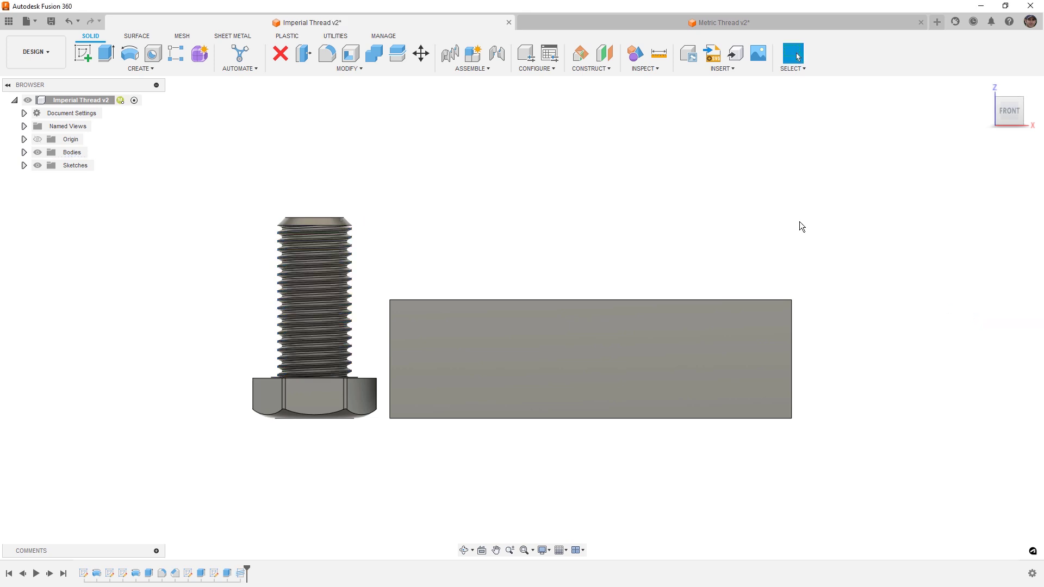
# Start a tapped hole on the block, show the Hole LOC sketch, and place the hole at the centre point of its 0.50 in circle.
pyautogui.click(985, 87)
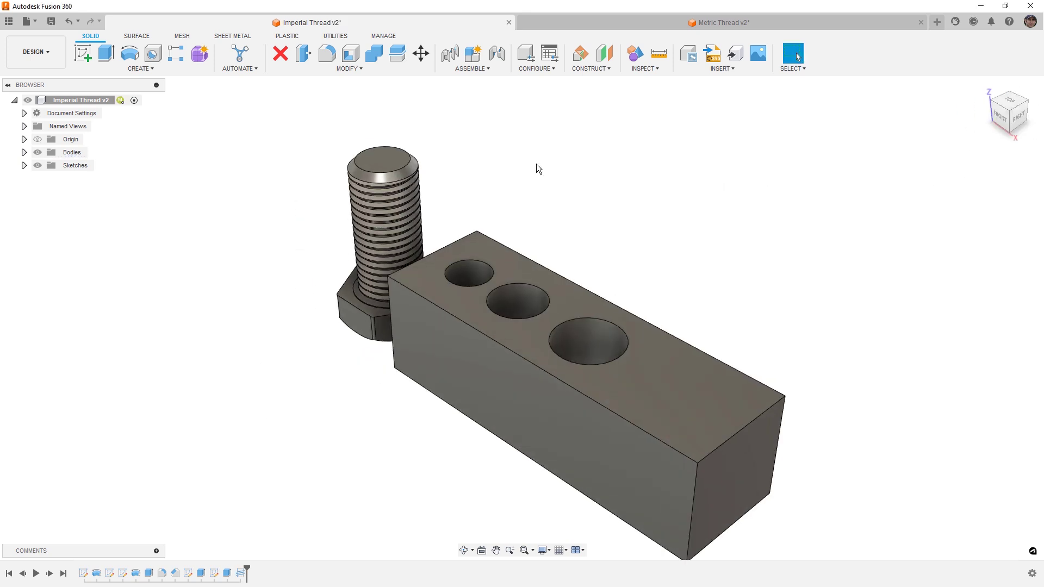
pyautogui.click(152, 55)
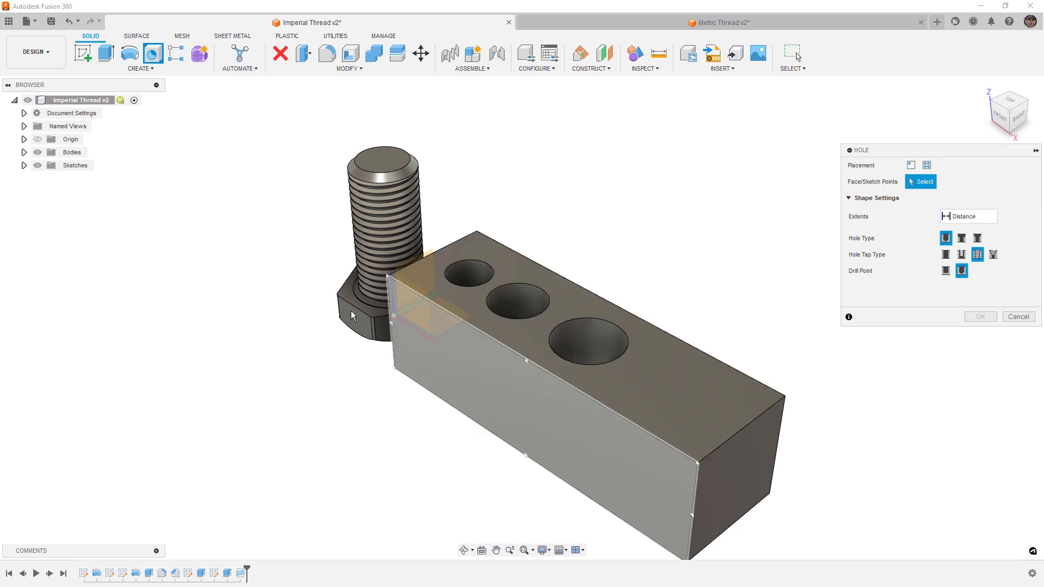
pyautogui.click(24, 166)
pyautogui.click(47, 230)
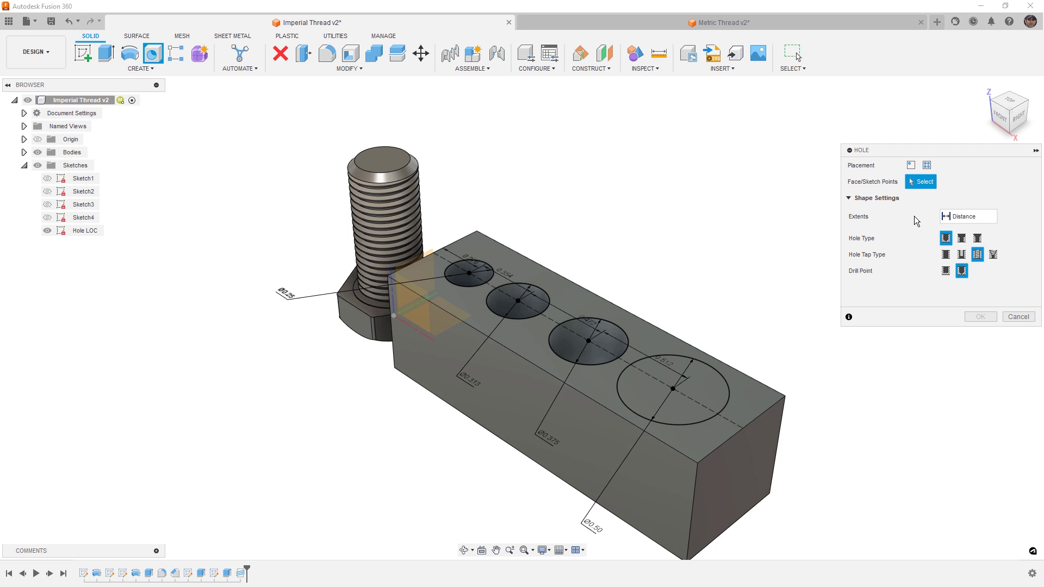
pyautogui.click(926, 164)
pyautogui.click(673, 389)
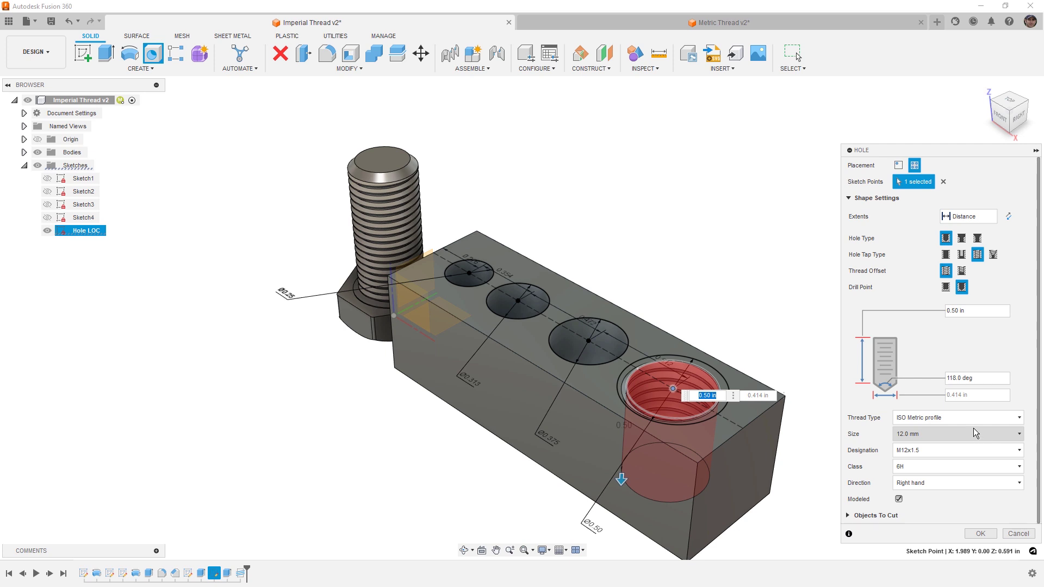
# Set the hole's thread type to ANSI Unified Screw Threads, its size to 0.5 in and its designation to 1/2-13 UNC.
pyautogui.click(976, 416)
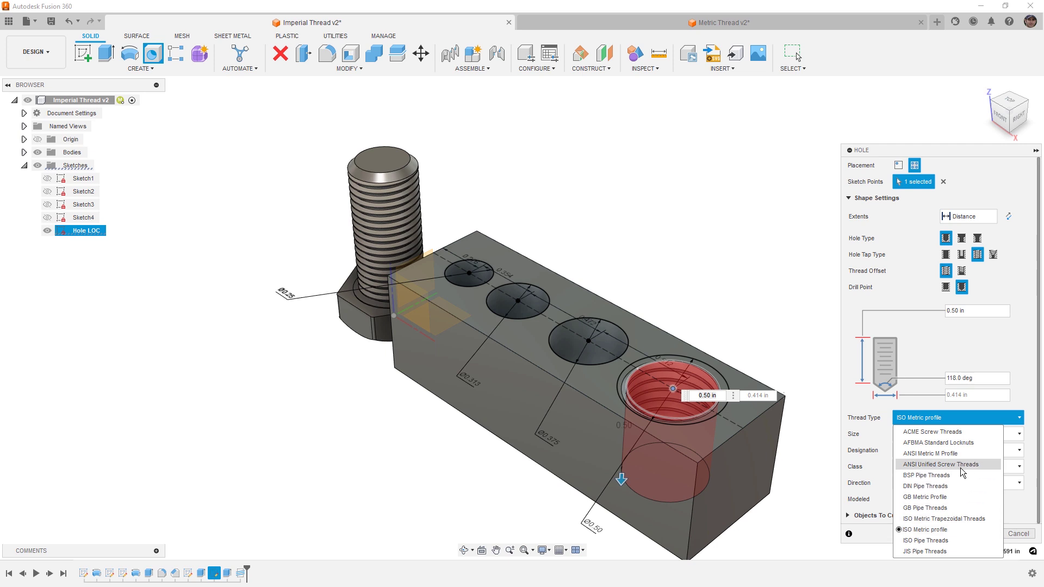
pyautogui.press('Escape')
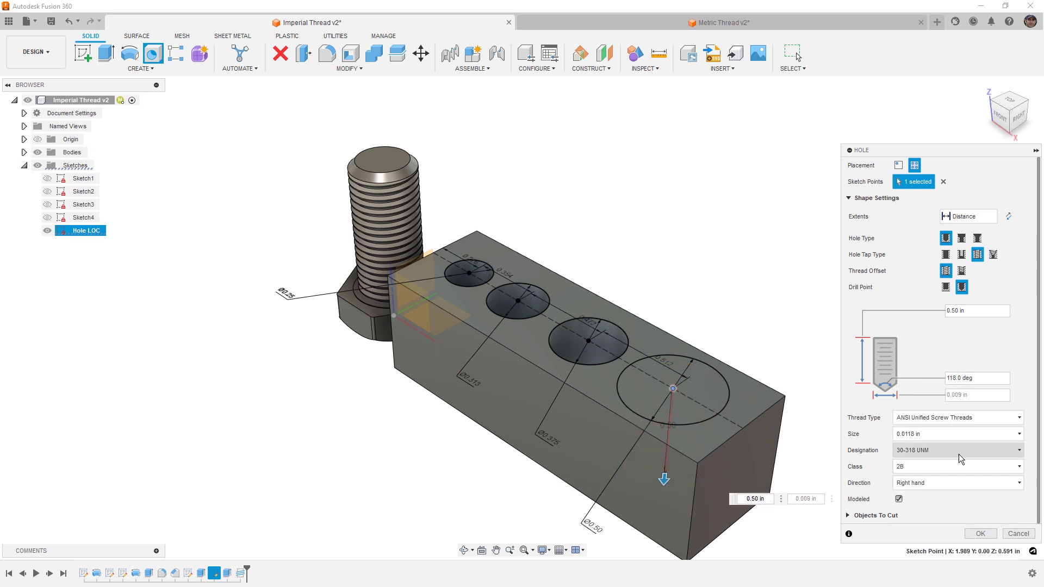
pyautogui.click(957, 436)
pyautogui.scroll(-3, 947, 404)
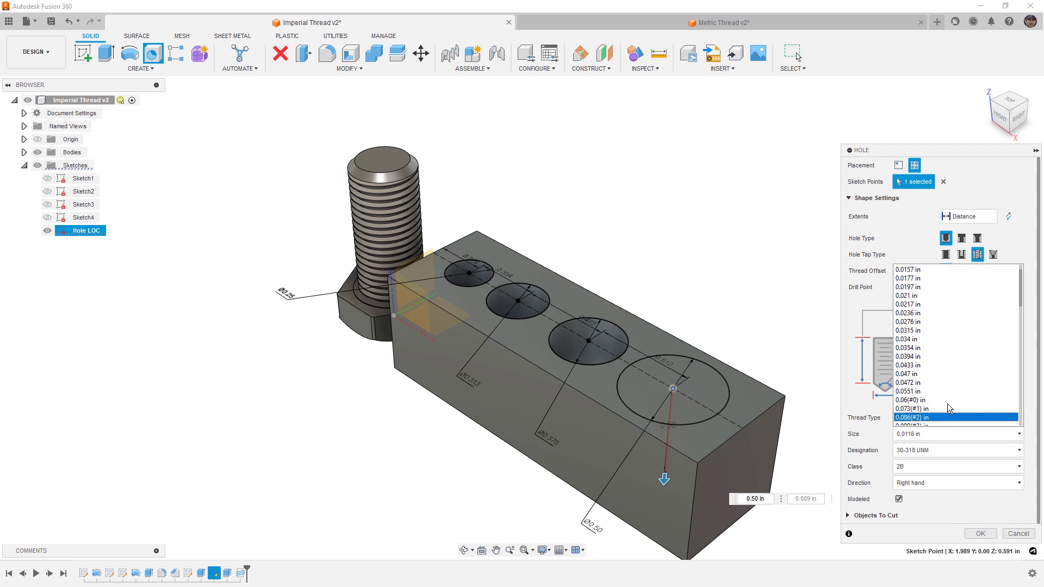
pyautogui.click(938, 373)
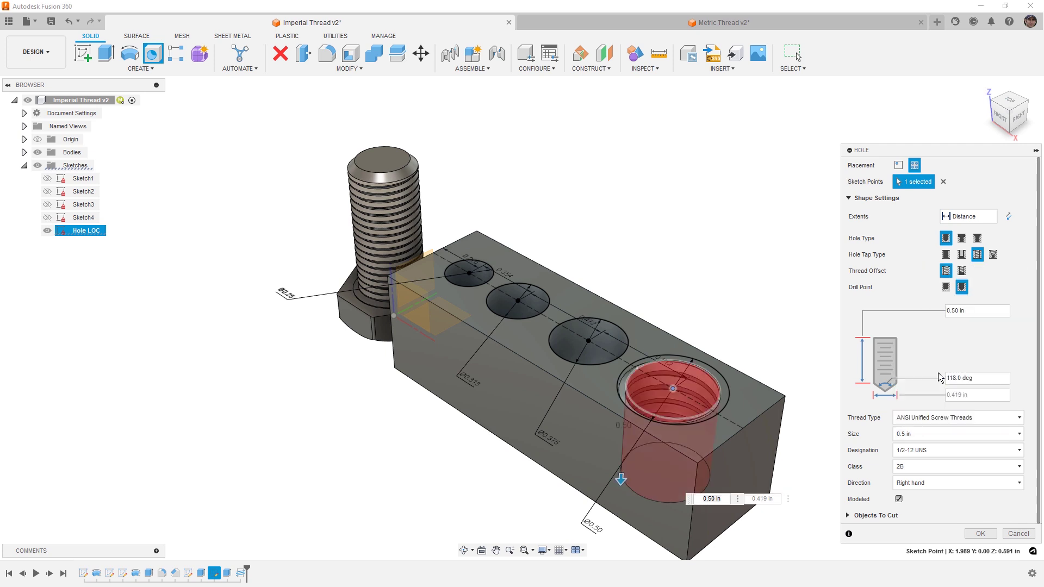
pyautogui.click(950, 451)
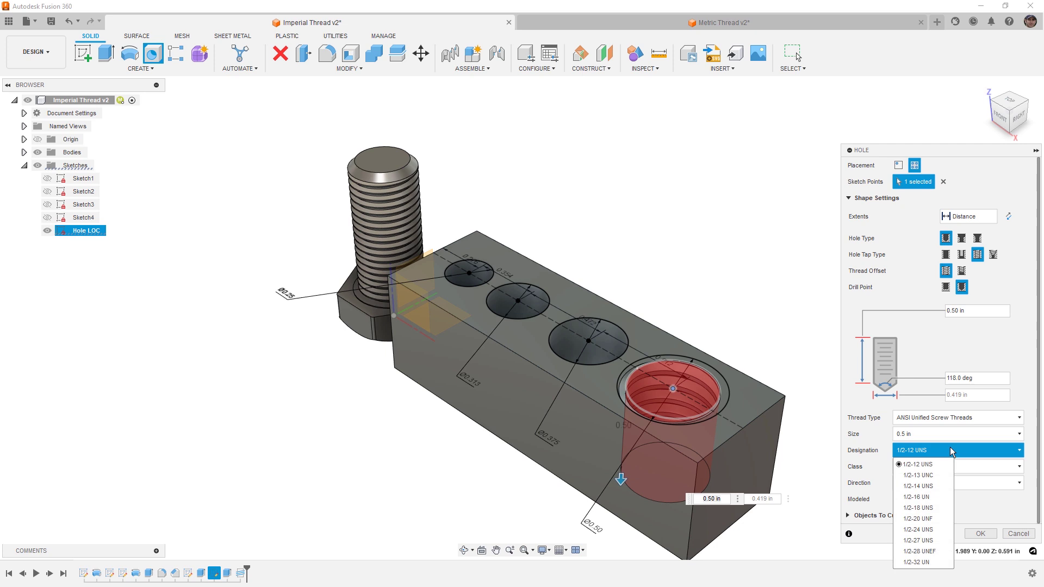
pyautogui.click(936, 478)
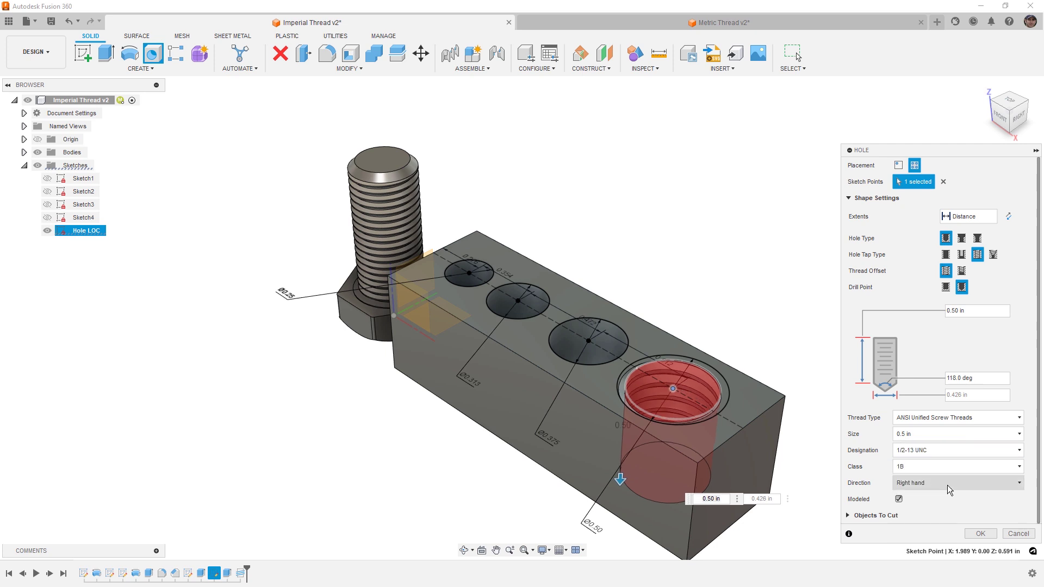
# Set the hole's extents to All, create the tapped hole, and hide the Hole LOC sketch.
pyautogui.click(994, 217)
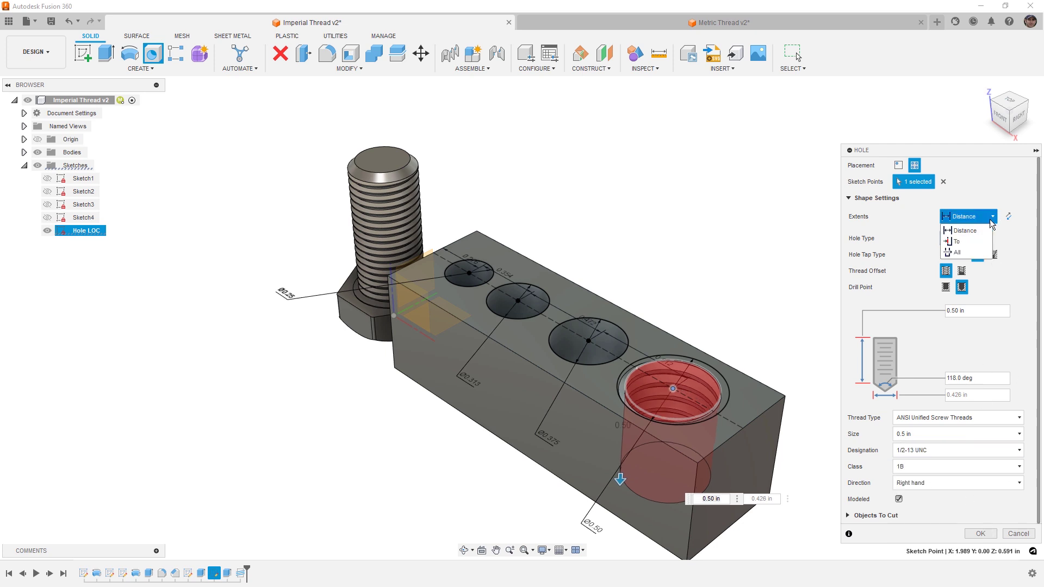
pyautogui.click(972, 253)
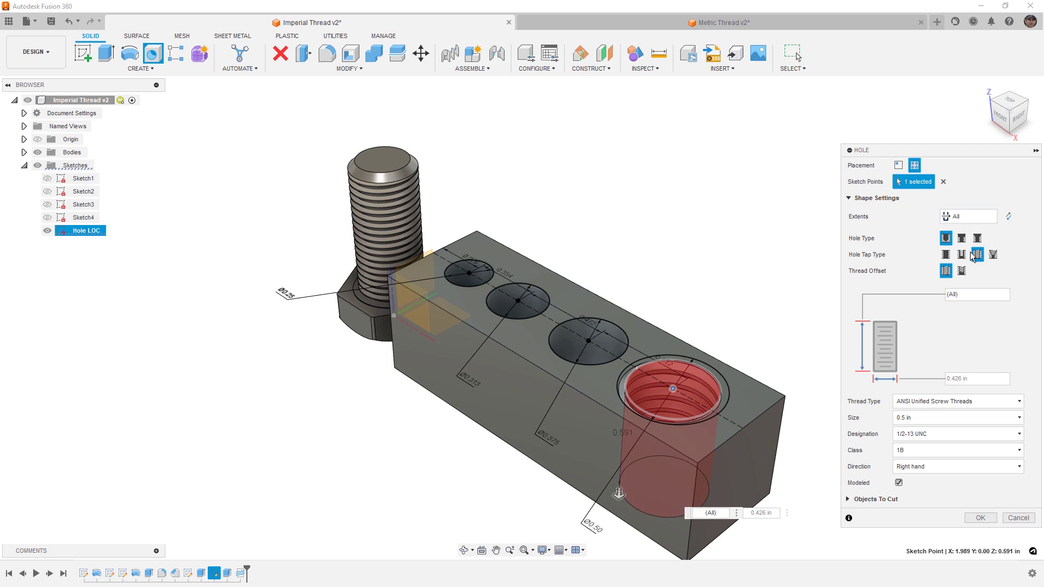
pyautogui.click(988, 520)
pyautogui.click(48, 230)
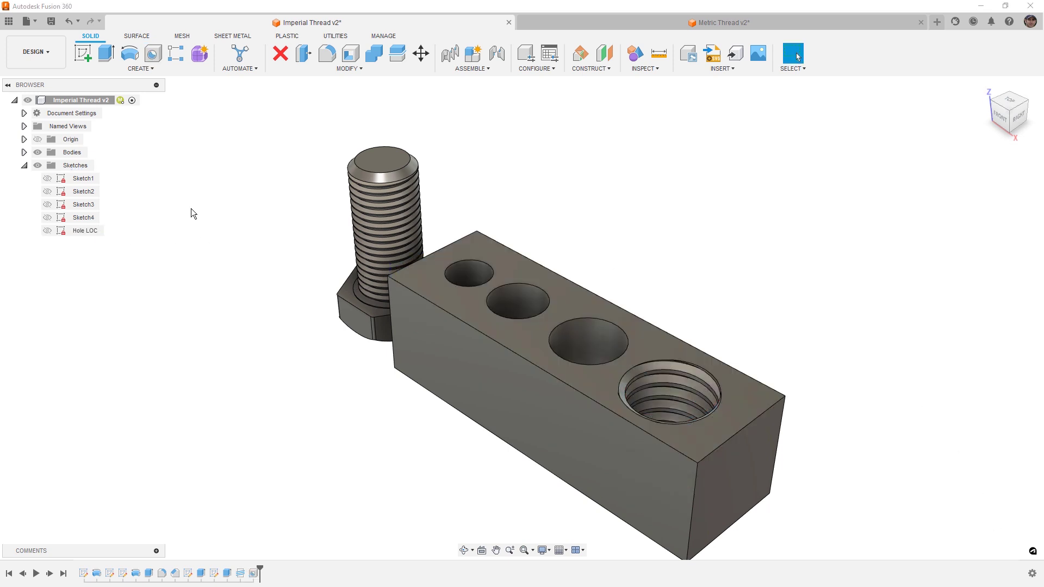
pyautogui.moveTo(677, 201)
pyautogui.keyDown('shift'); pyautogui.mouseDown(button='middle')
pyautogui.moveTo(689, 232)
pyautogui.moveTo(688, 205)
pyautogui.mouseUp(button='middle'); pyautogui.keyUp('shift')
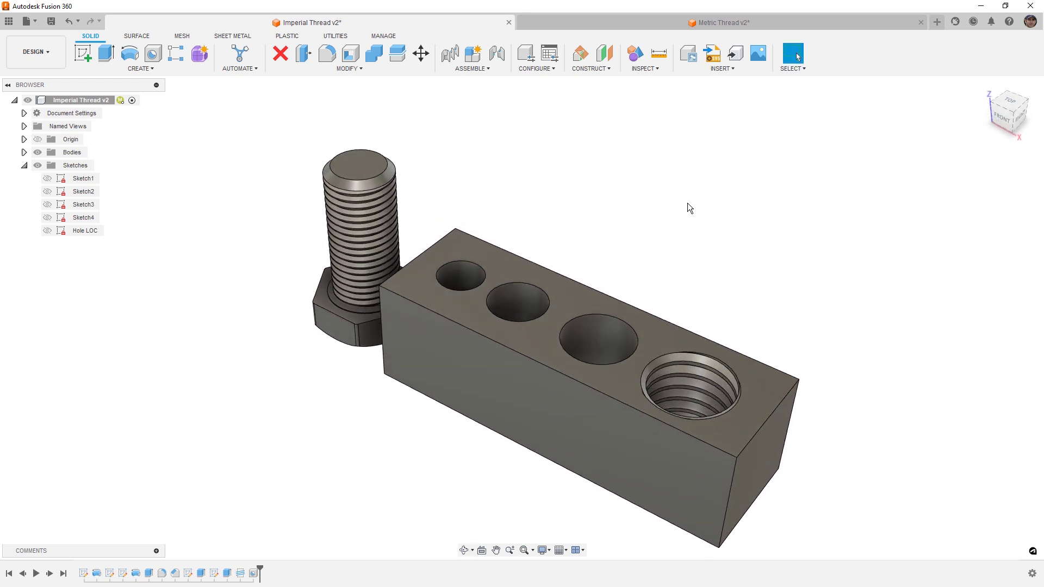